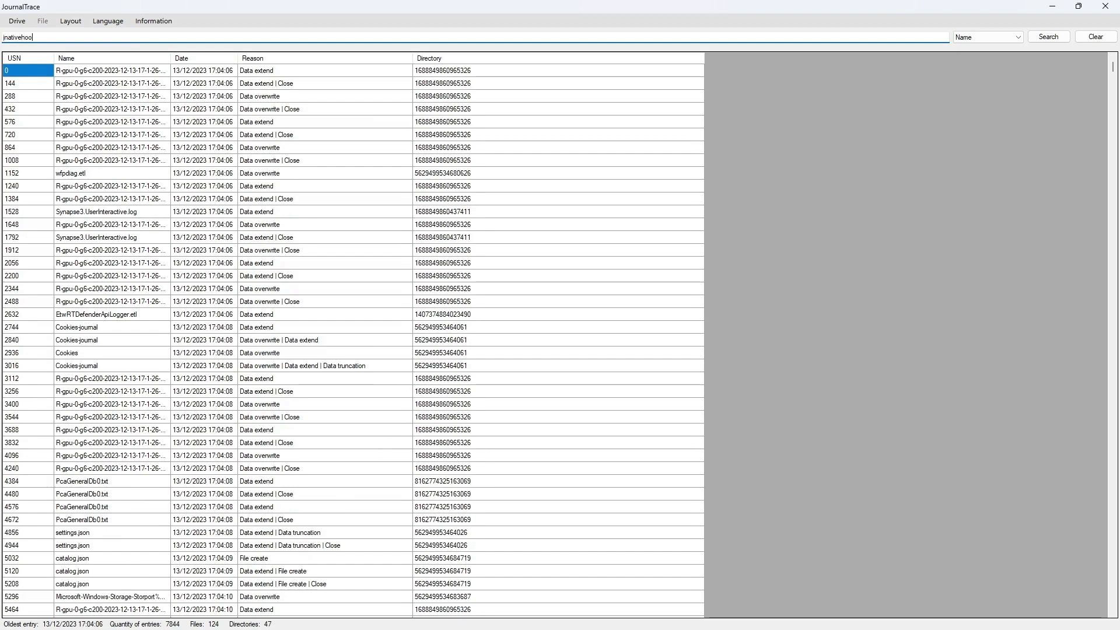
Step: Search the journal entries by name for "jnativehook" and sort the matches by date, newest first
key(Return)
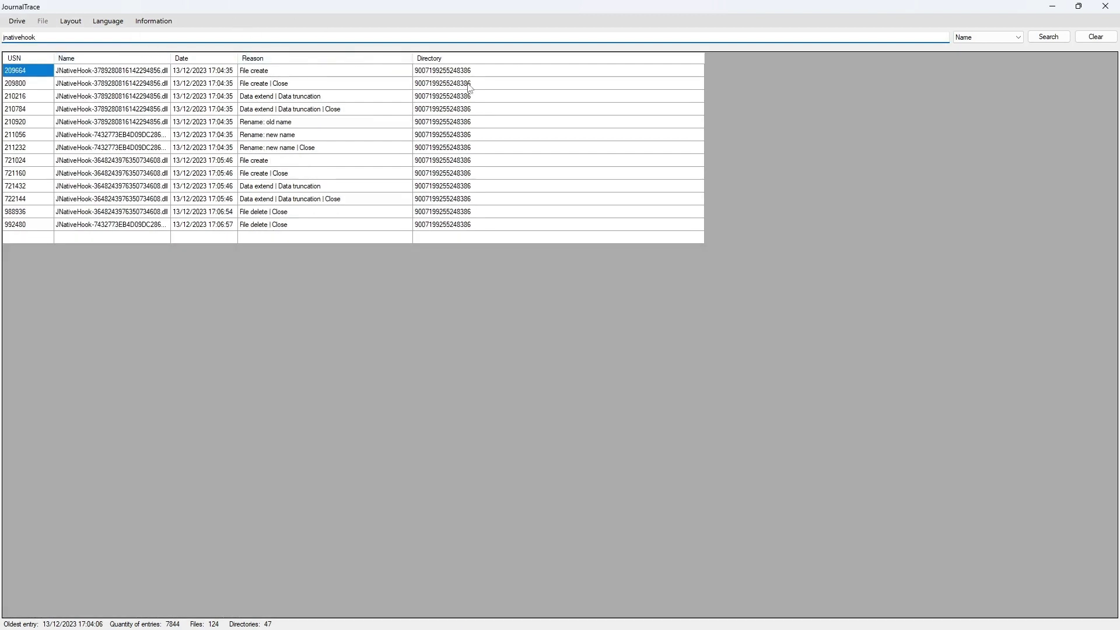
click(194, 59)
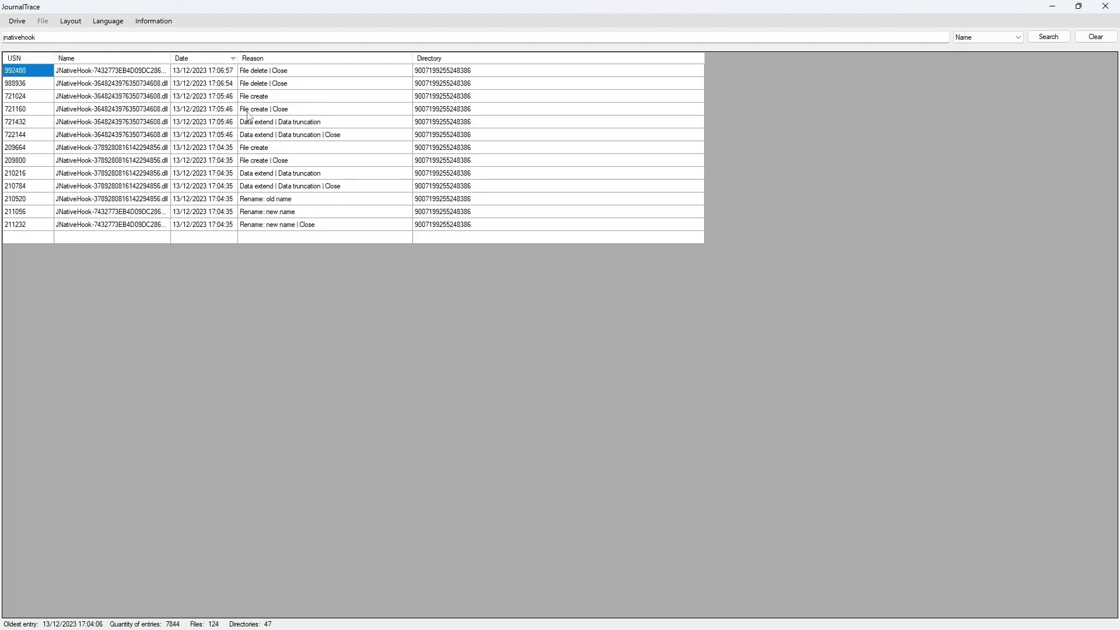
Step: Widen the Date and Name columns of the filtered journal entries so the file names are easier to read
drag(237, 58, 324, 58)
drag(167, 61, 255, 61)
Step: Compare the dates and reasons of the JNativeHook DLL entries, from file creation to file deletion
click(165, 135)
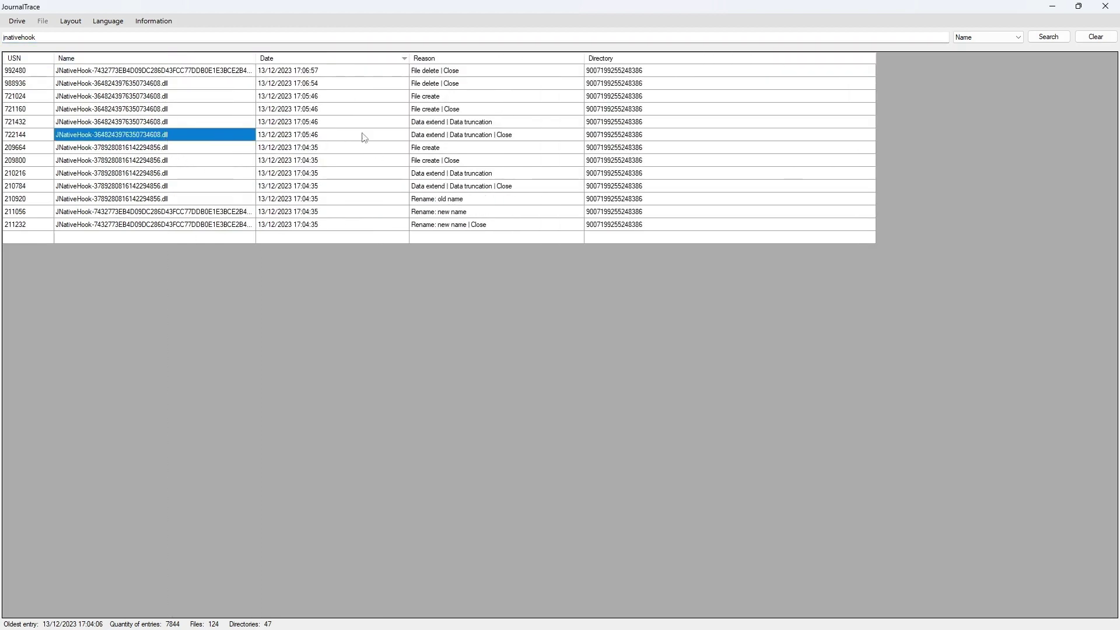
click(434, 150)
click(307, 150)
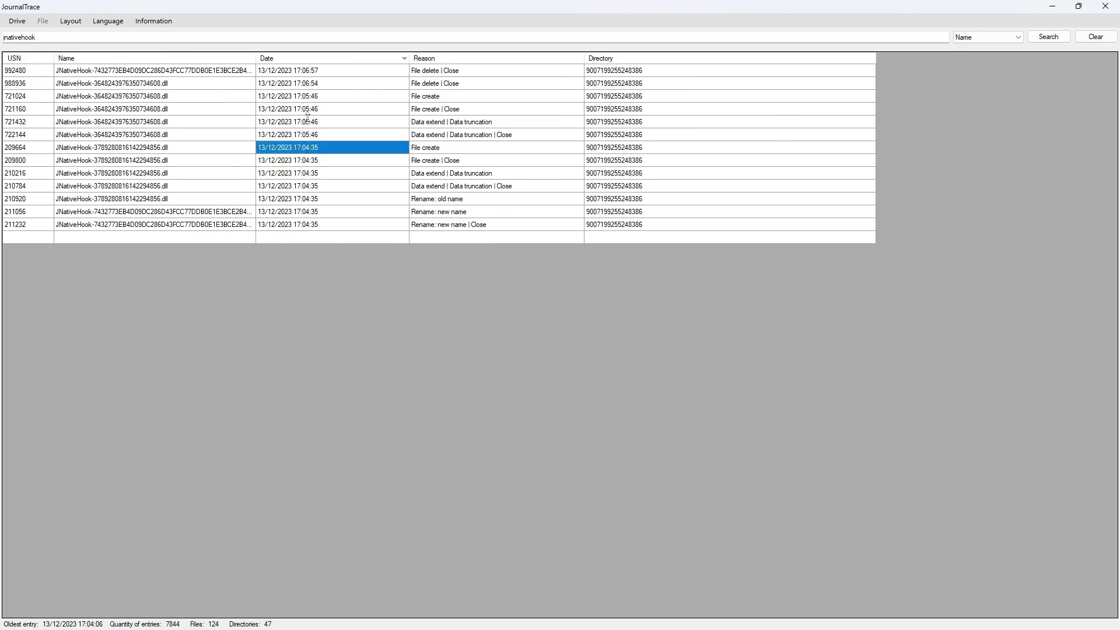
click(326, 98)
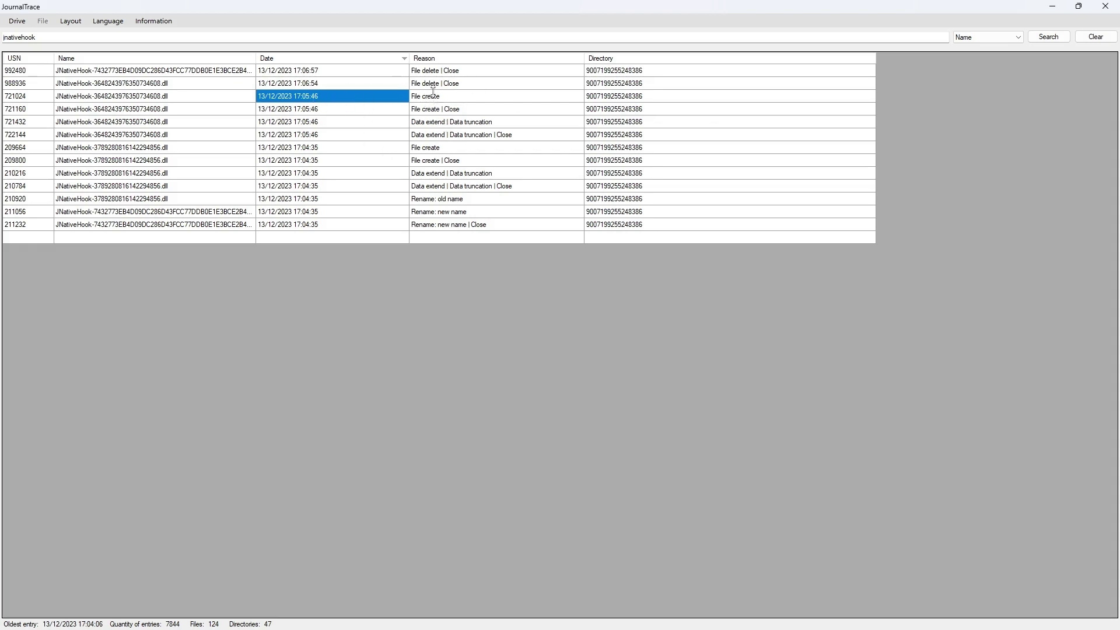
click(432, 94)
key(Left)
key(Left)
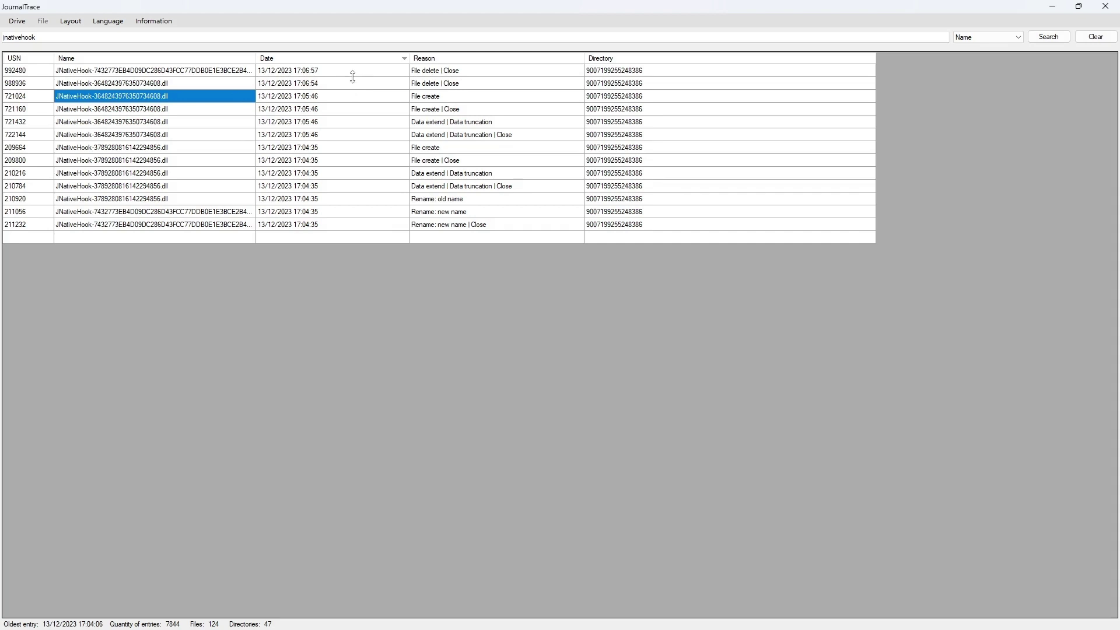
click(328, 85)
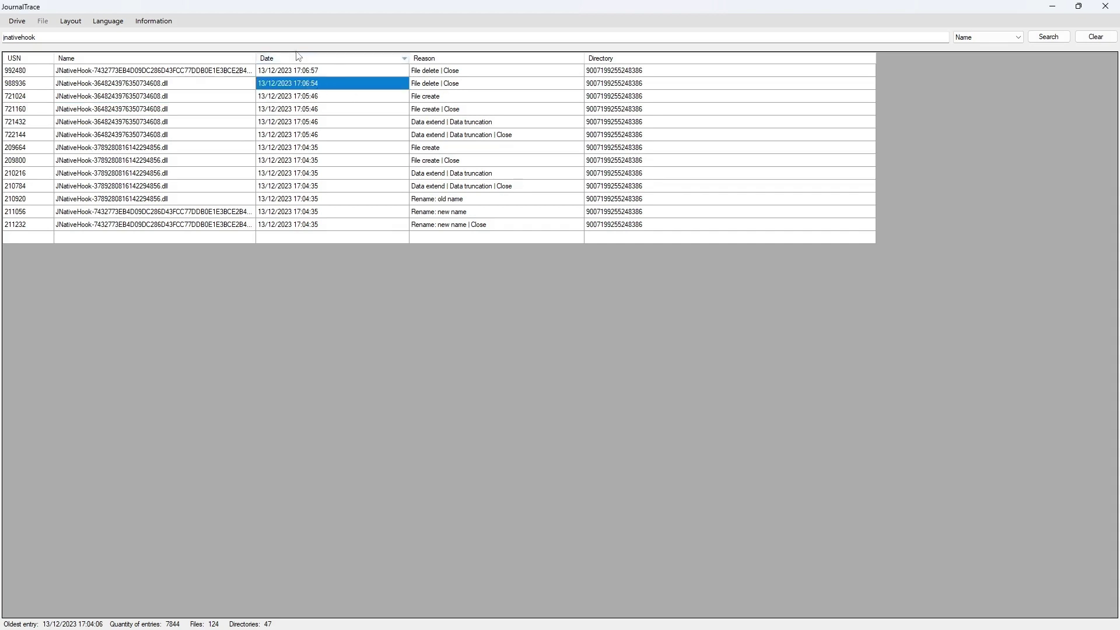
click(281, 71)
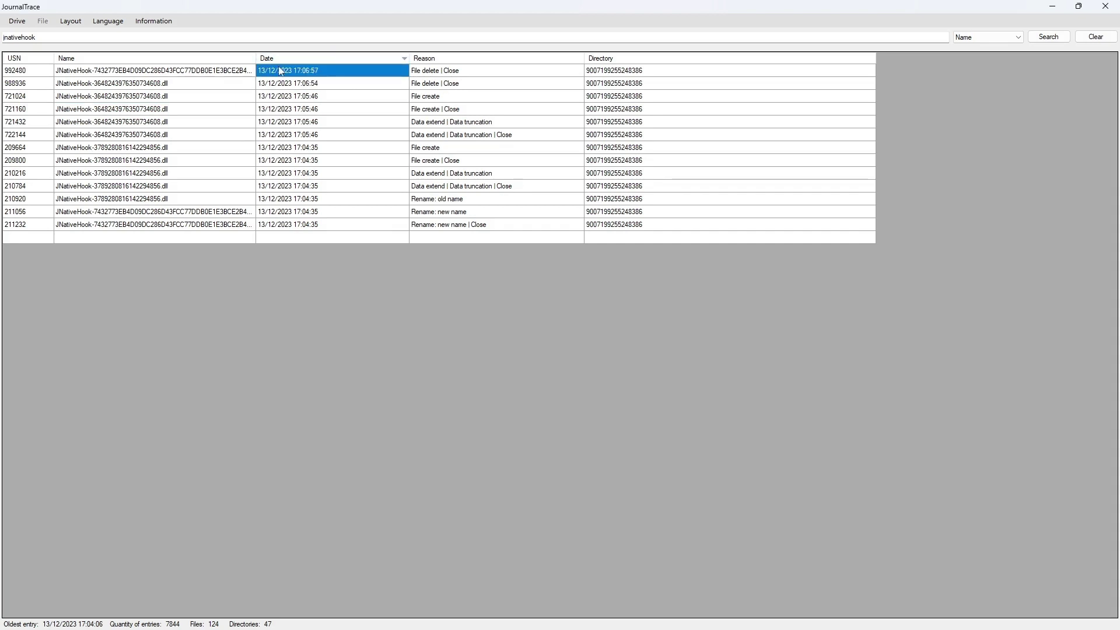
Step: Show the file information for the JNativeHook-3648243976350734608.dll "File create" entry in a maximized window and widen its Date and Name columns
click(160, 97)
right_click(157, 97)
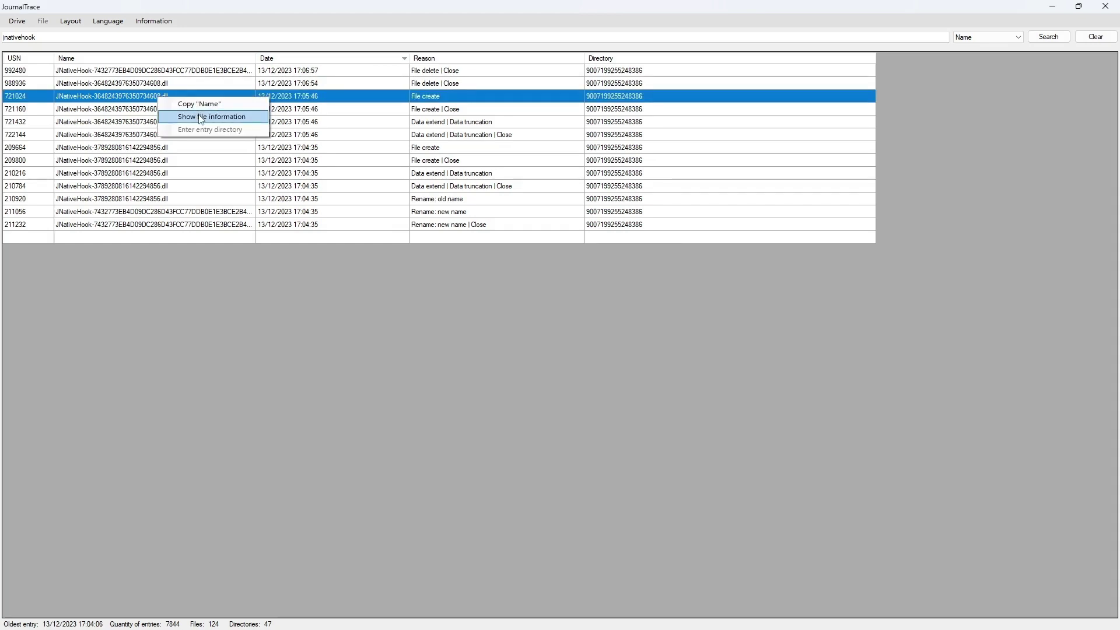
click(183, 115)
double_click(555, 187)
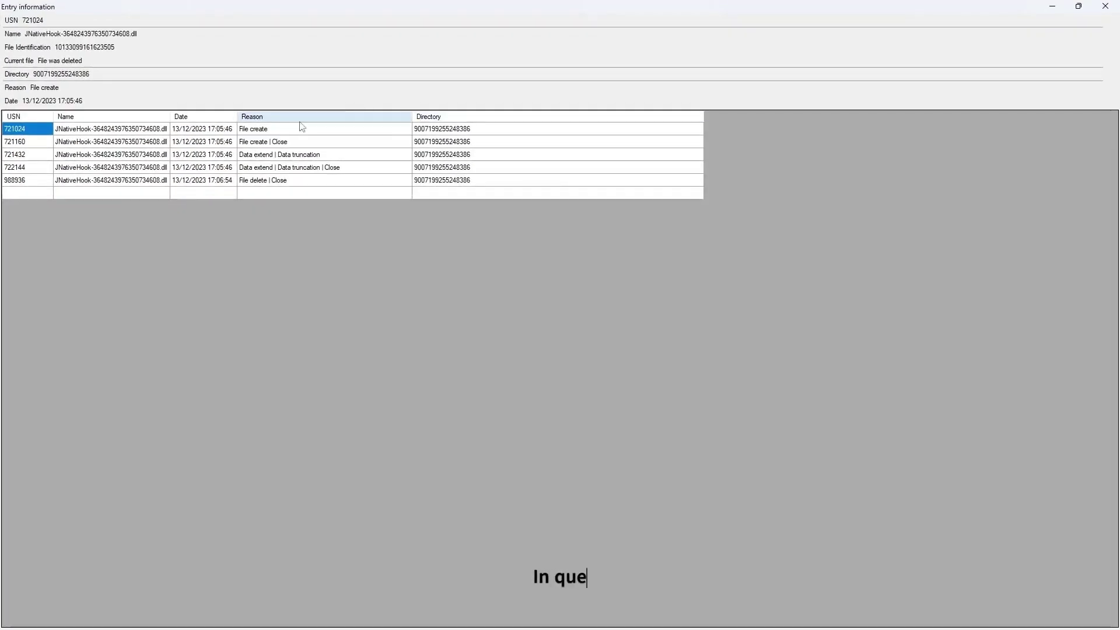
drag(236, 116, 346, 116)
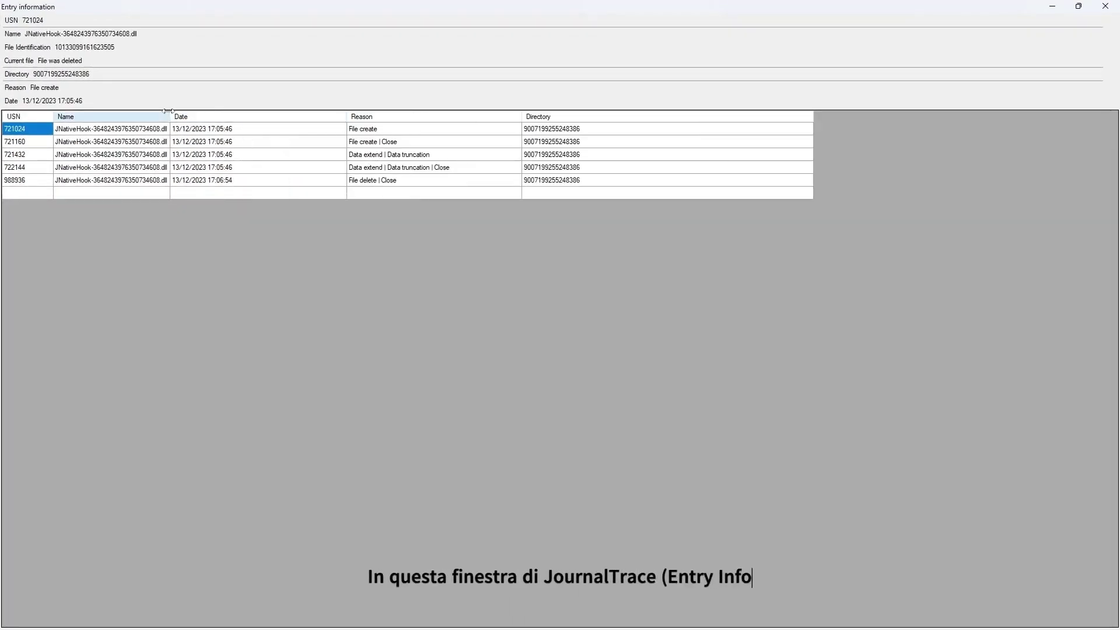
drag(170, 116, 226, 116)
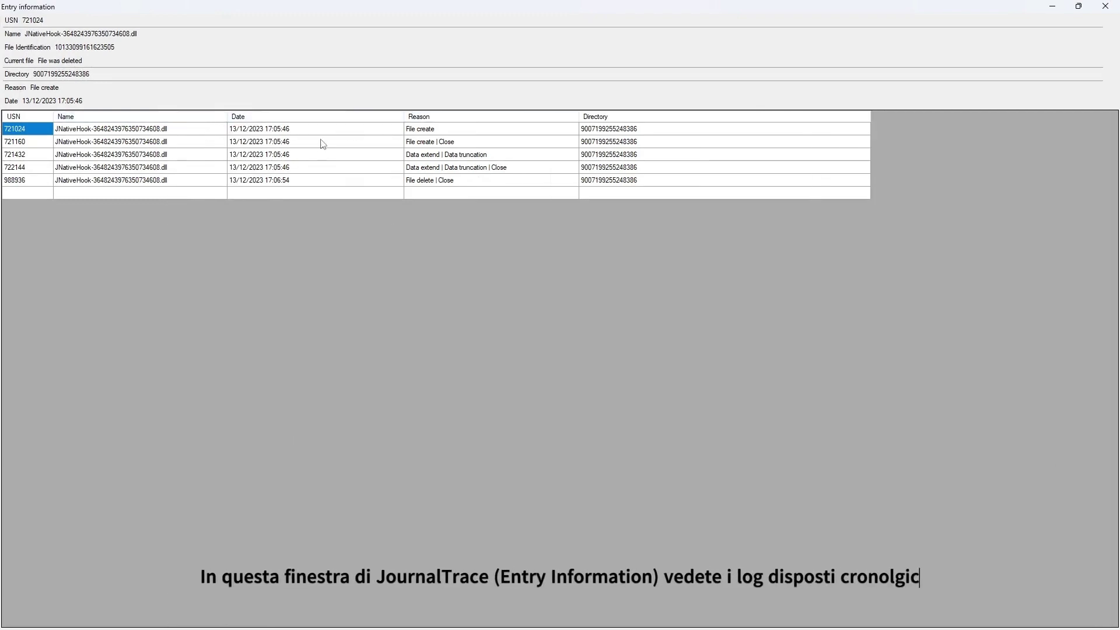
Step: Examine the dates and reasons logged for the DLL from creation to deletion, and close the entry information and JournalTrace
click(258, 132)
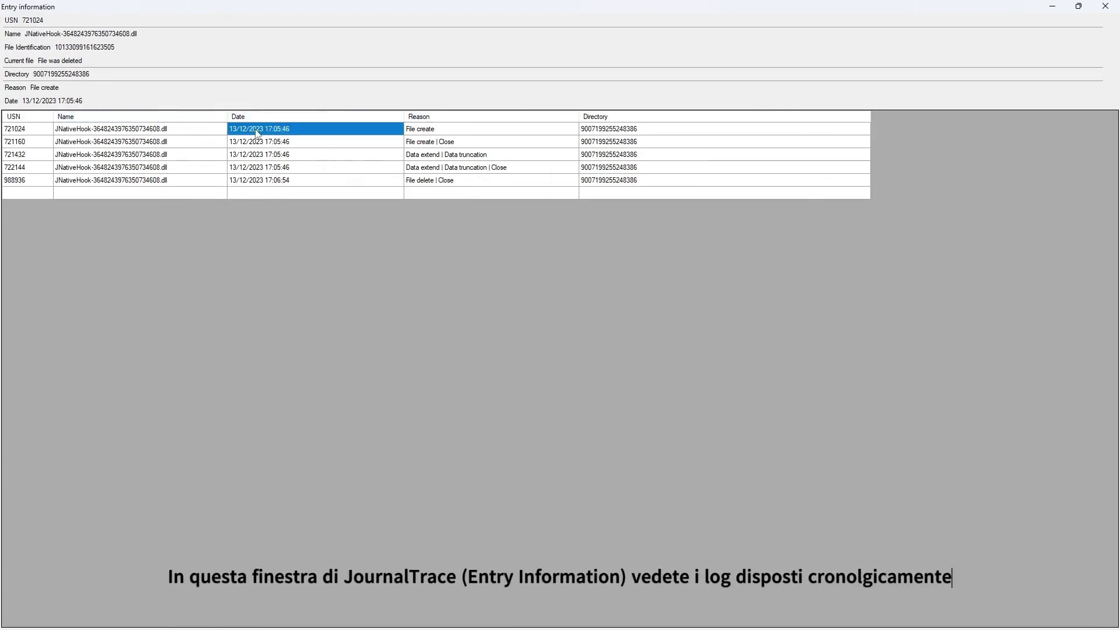
click(432, 141)
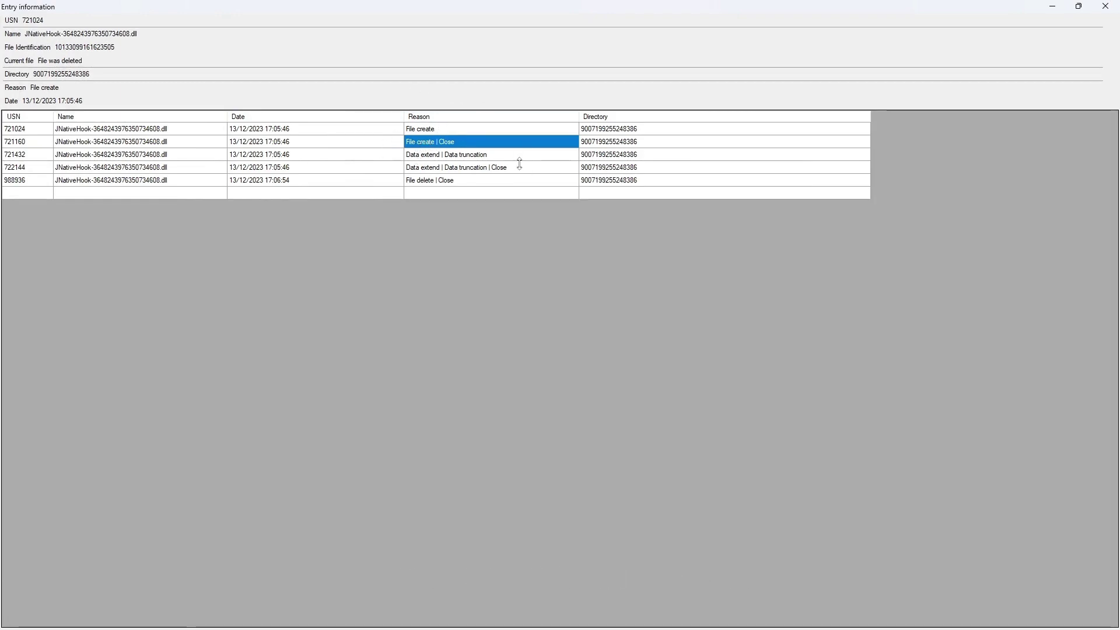
click(479, 157)
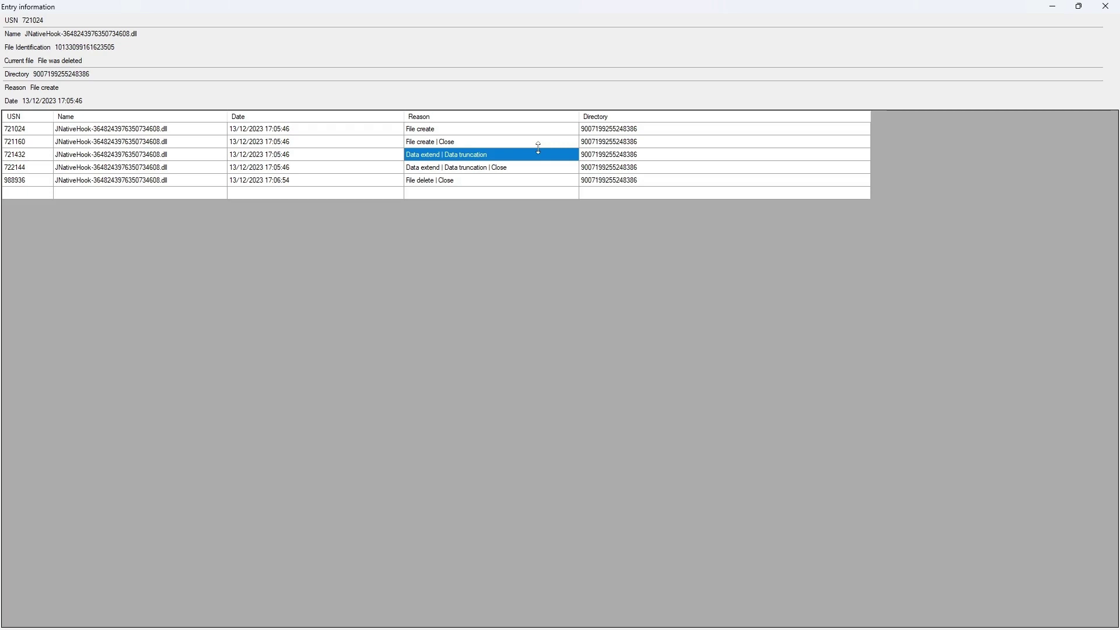
drag(426, 180, 416, 193)
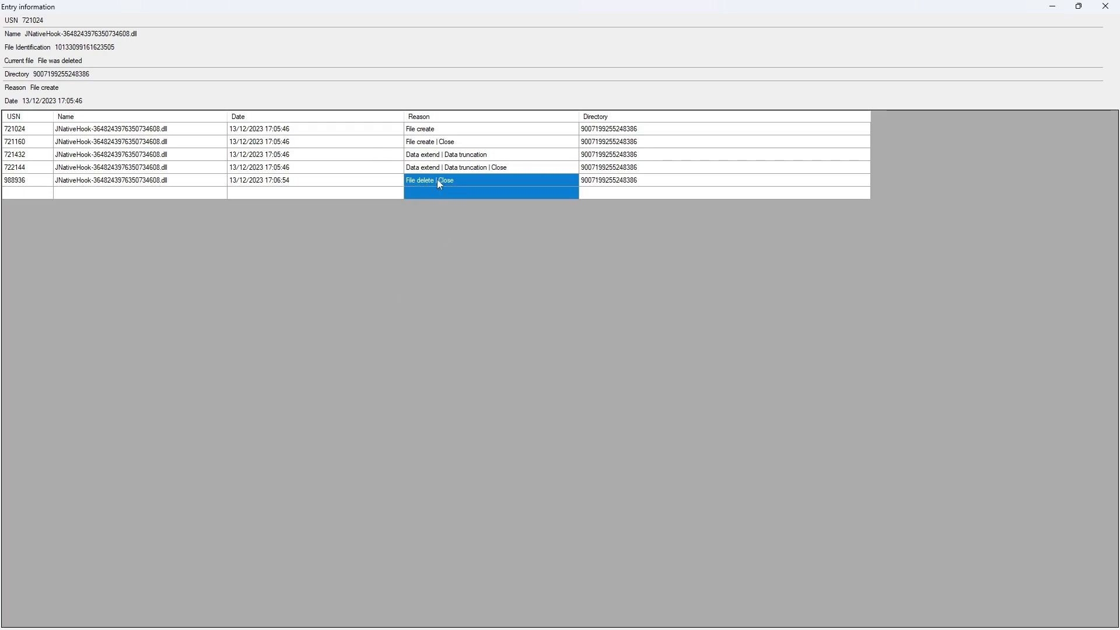
click(1104, 6)
click(1105, 5)
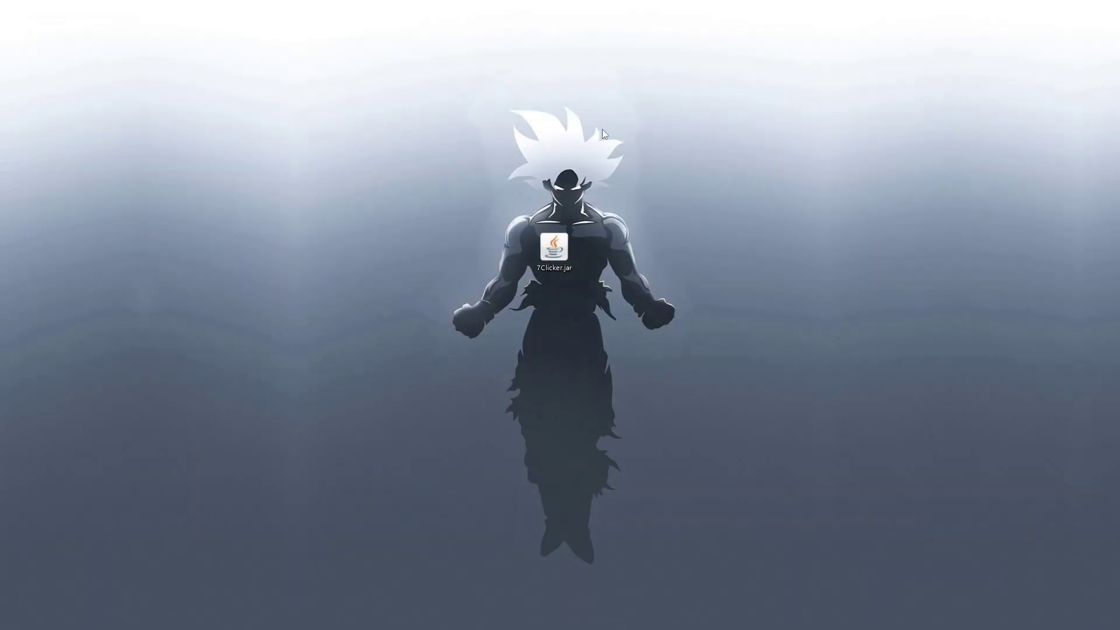
Step: Launch System Informer from the Windows search
drag(470, 149, 688, 353)
key(super)
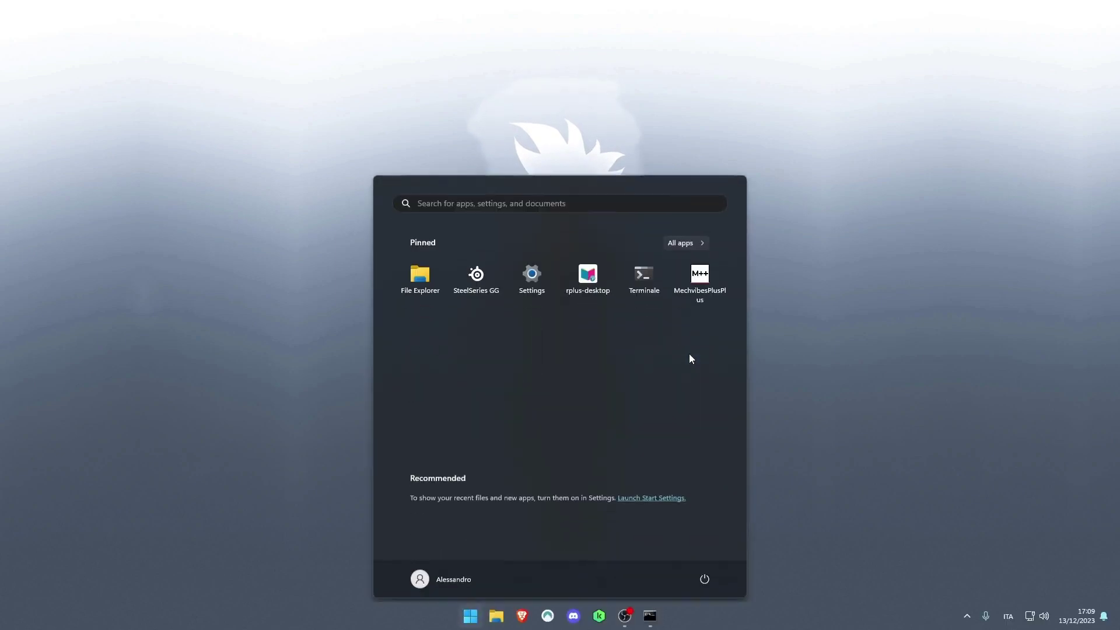
text(system informer)
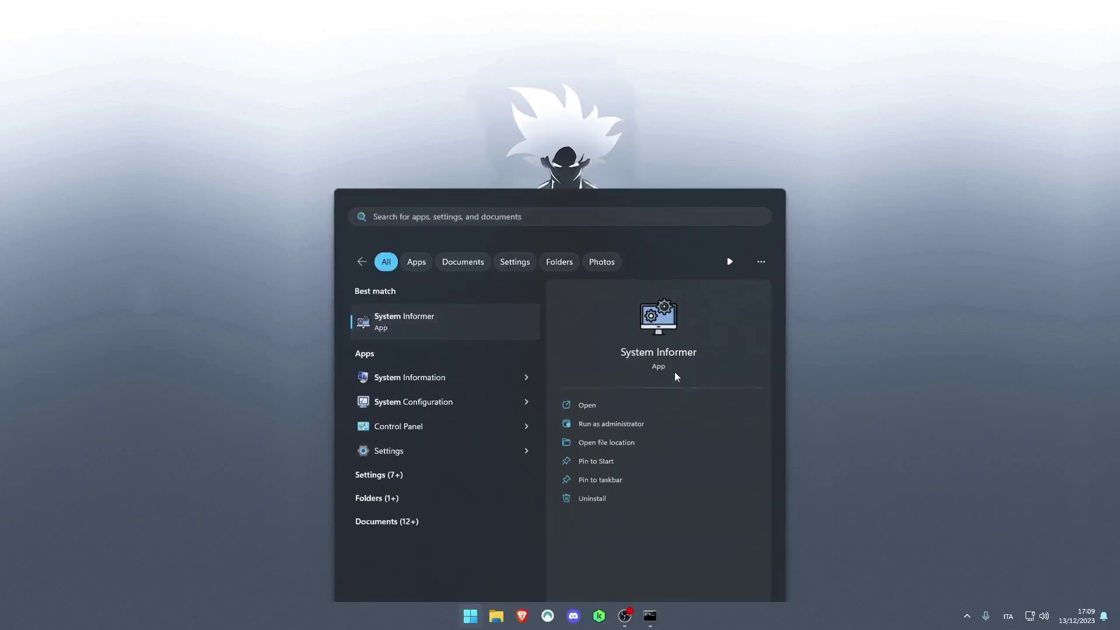
key(Return)
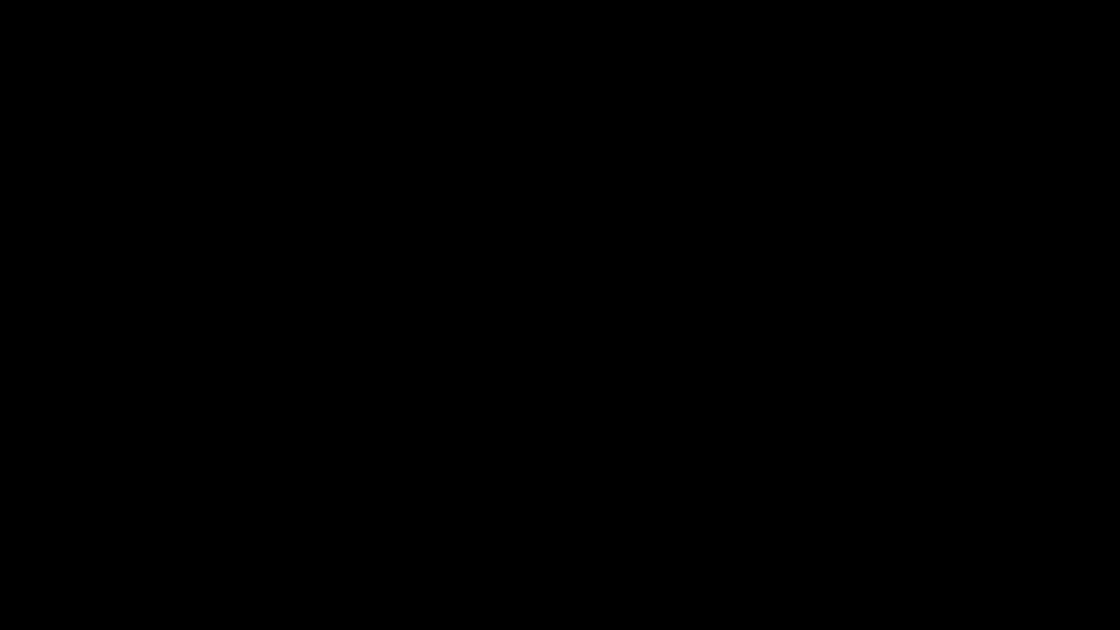
Step: Filter the process list by "dcoml" and maximize the System Informer window
key(ctrl+k)
text(dcoml)
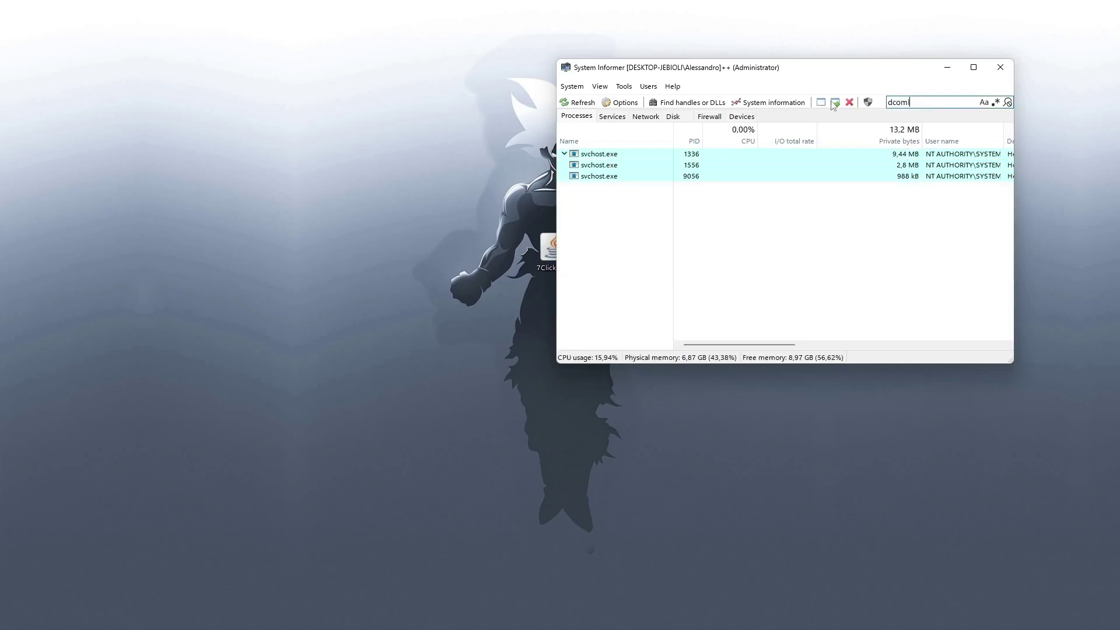
double_click(802, 59)
drag(768, 8, 723, 8)
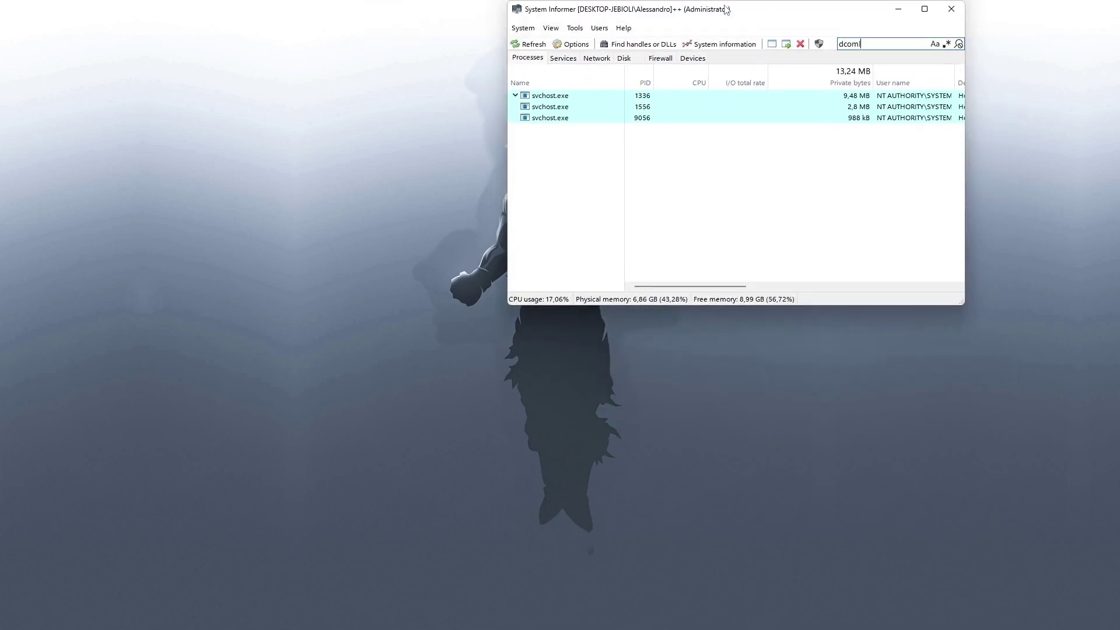
double_click(752, 11)
Step: Search the private memory of svchost.exe (PID 1336) for strings with minimum length 4 and Extended Unicode detection enabled
double_click(355, 92)
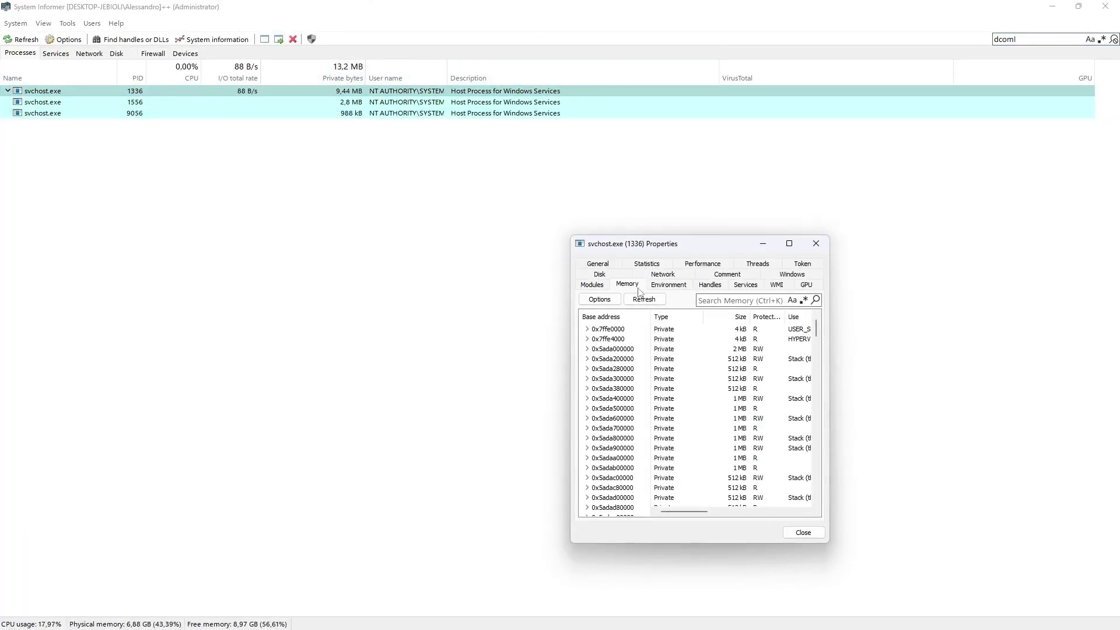
click(599, 299)
click(614, 471)
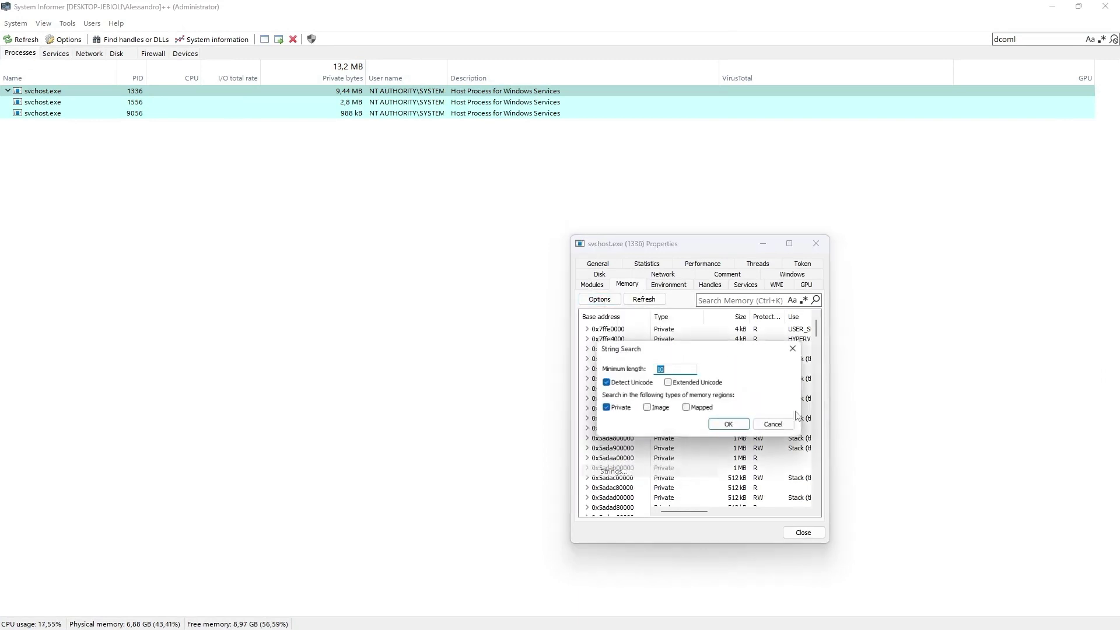
text(4)
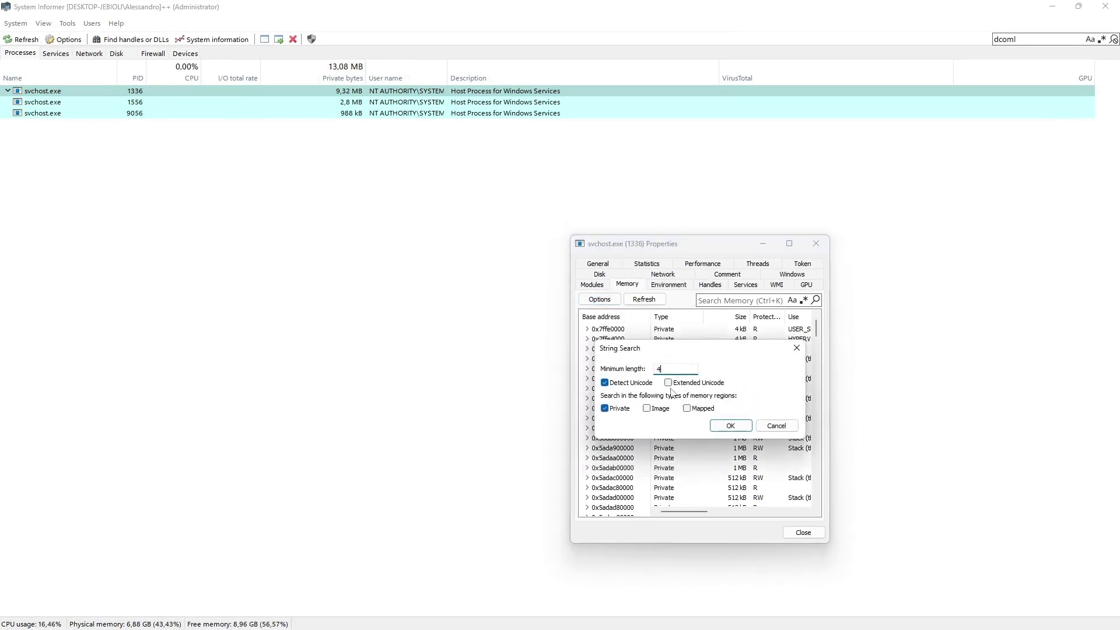
click(668, 383)
click(730, 425)
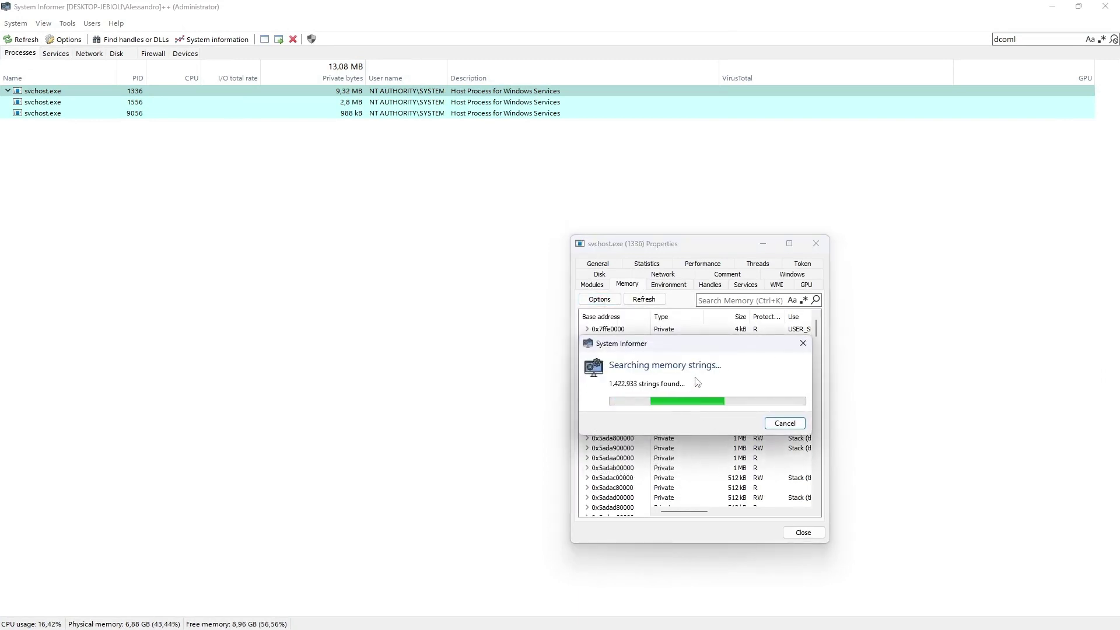
Step: Filter the memory string results to those containing ".jar" and maximize the filtered results window
click(202, 290)
click(262, 318)
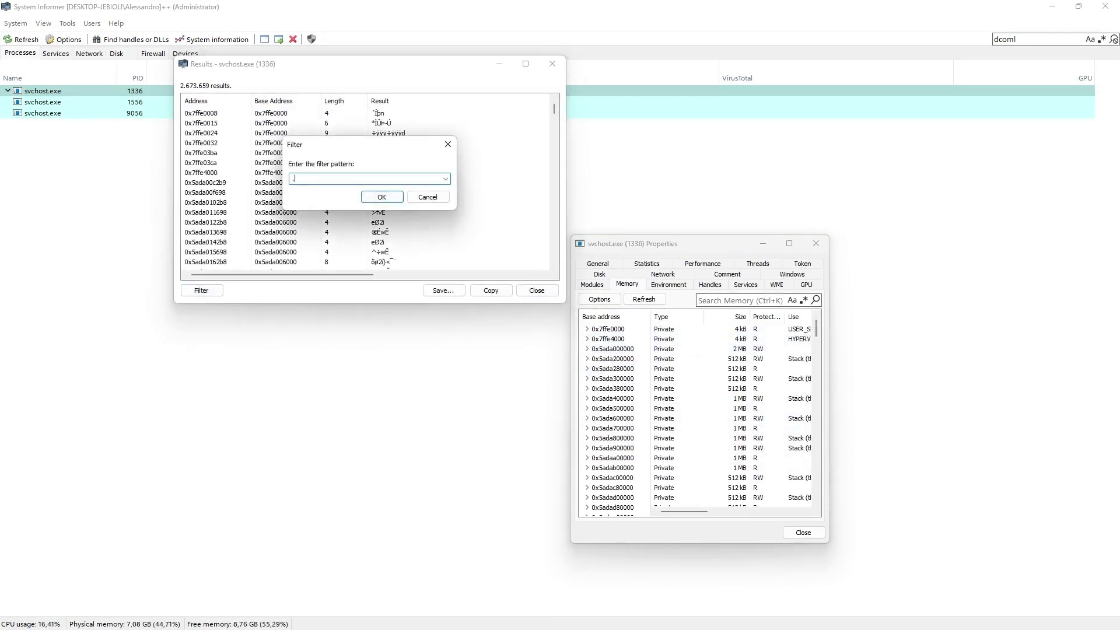
text(jar)
click(381, 196)
click(537, 75)
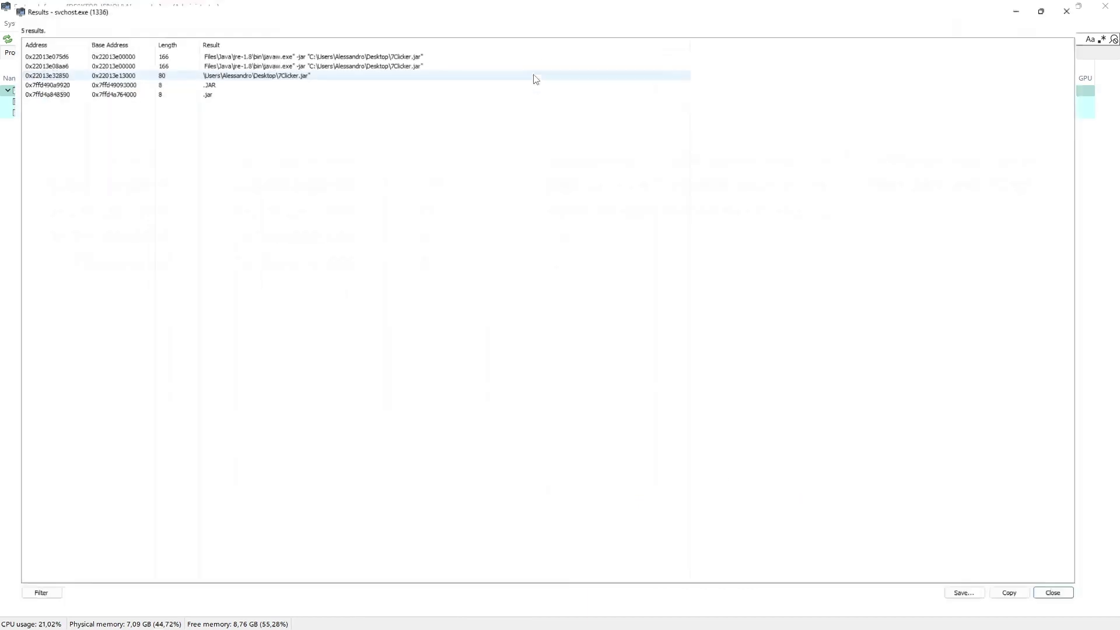
Step: Examine the filtered strings that refer to 7Clicker.jar and javaw.exe, and close the results and System Informer
click(350, 74)
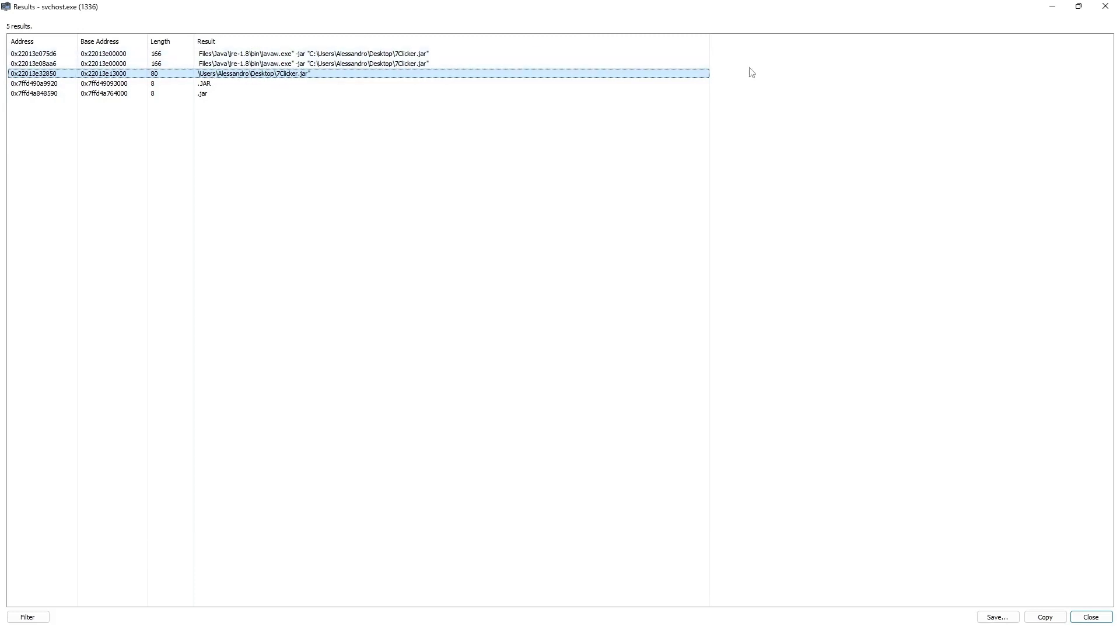
drag(747, 68, 356, 49)
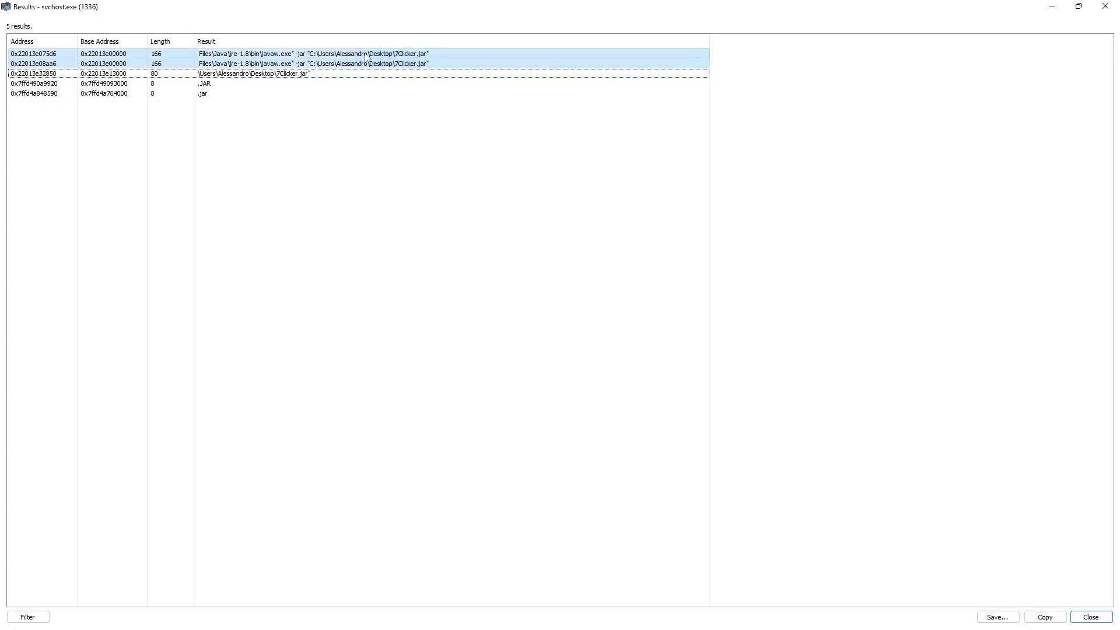
click(782, 159)
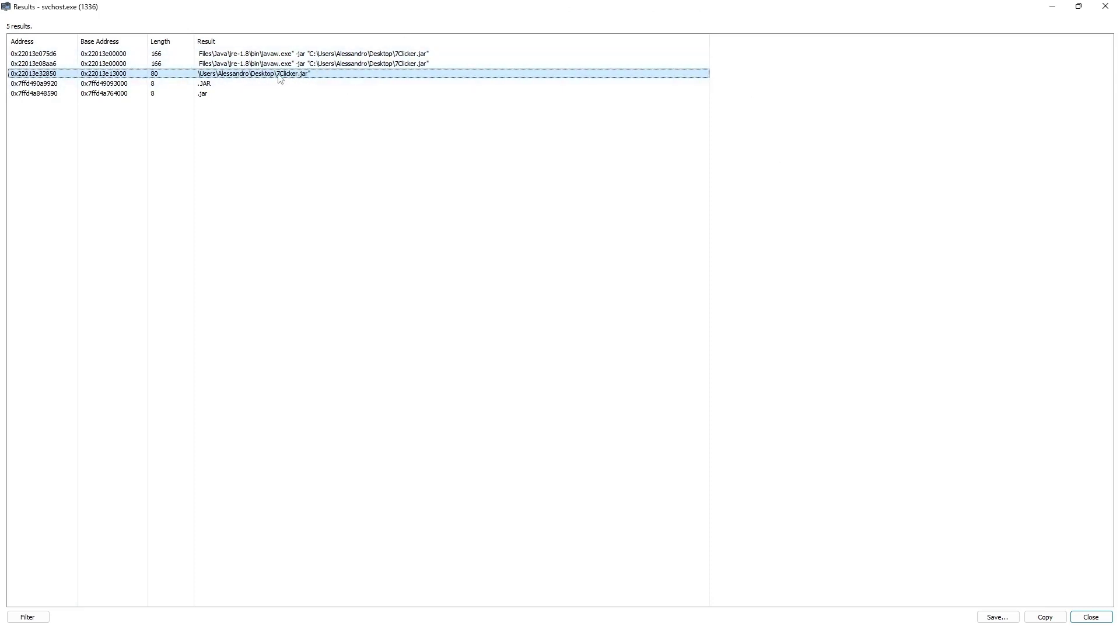
click(1078, 6)
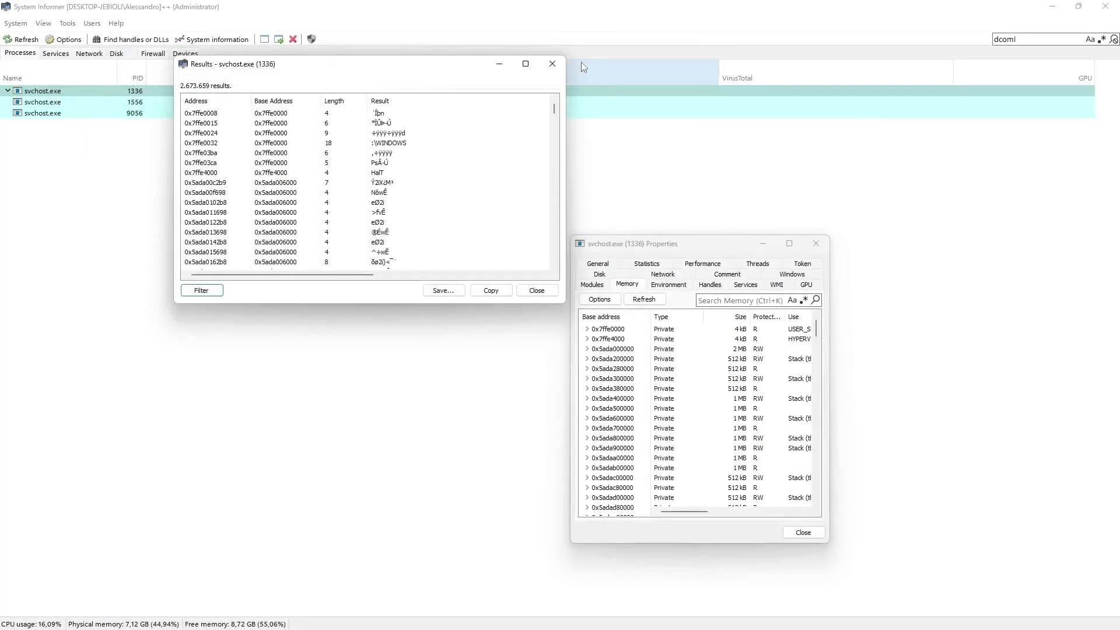
click(561, 63)
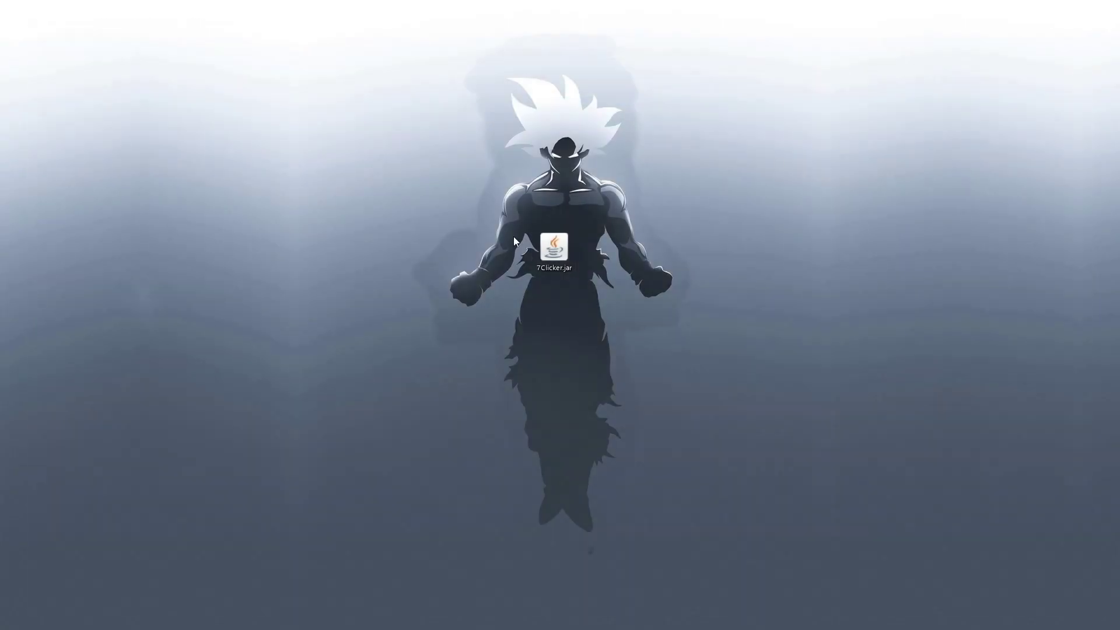
Step: Search Windows for winprefetchview-x64 and open that folder in File Explorer
key(super)
text(winprefetchview-x64)
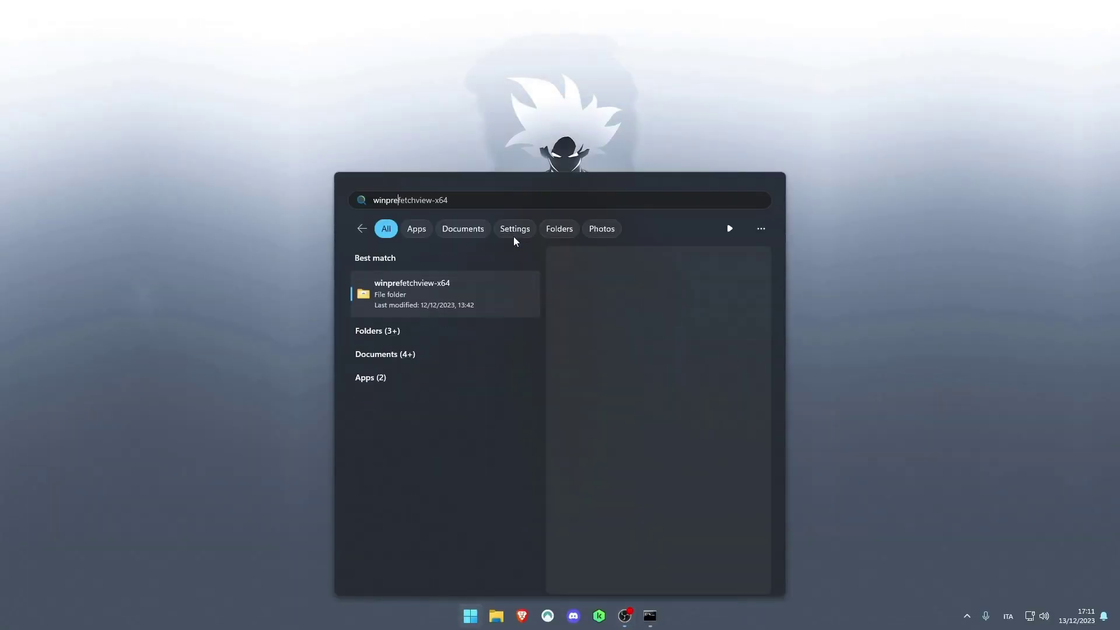
click(473, 290)
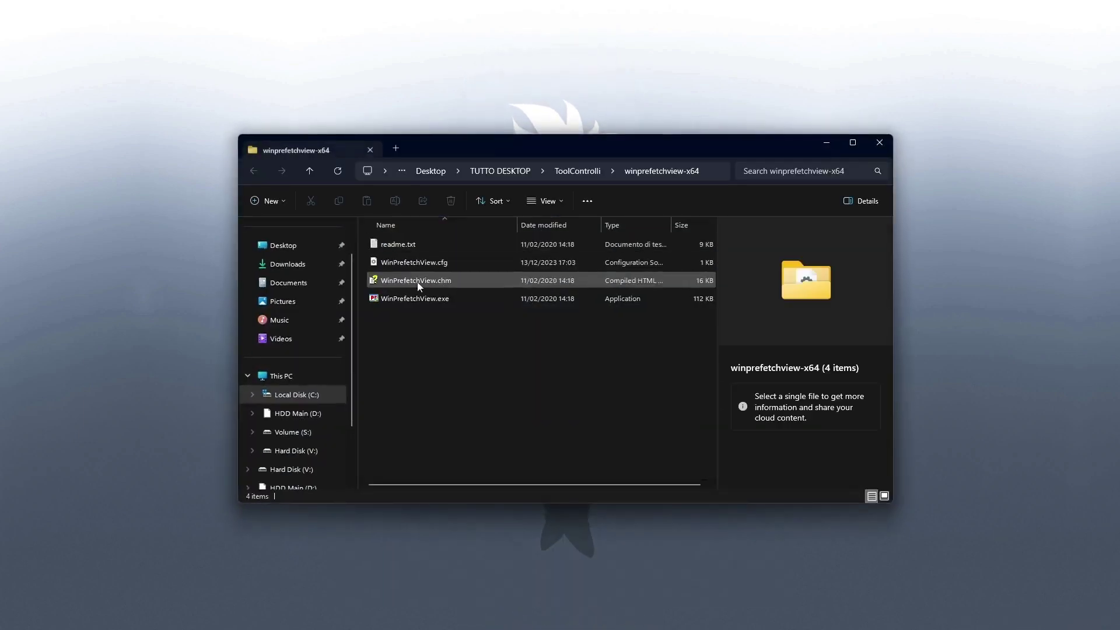
Step: Run WinPrefetchView.exe from the winprefetchview-x64 folder as administrator
click(400, 297)
right_click(426, 302)
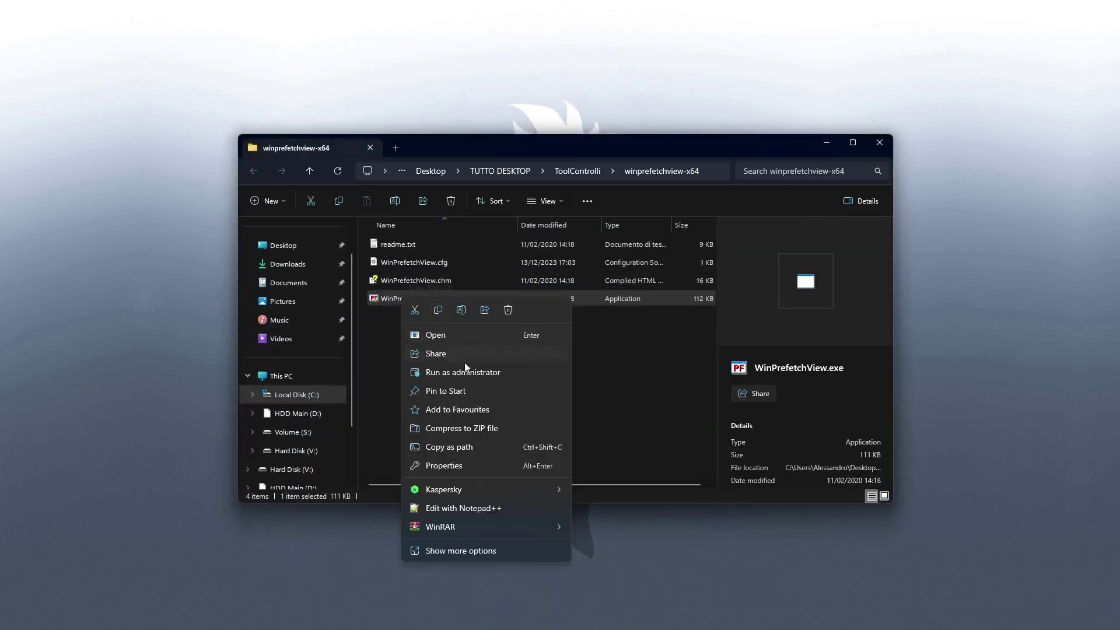
click(465, 370)
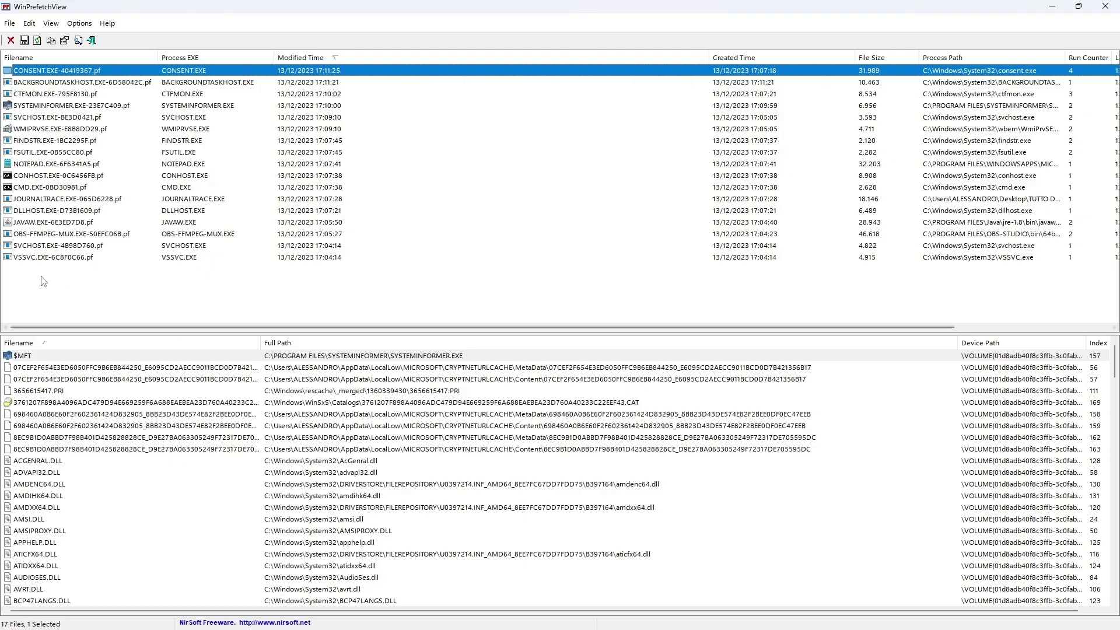
Step: Select the JAVAW.EXE prefetch entry and examine the 7CLICKER.JAR entry among its referenced files
key(ctrl+a)
click(91, 290)
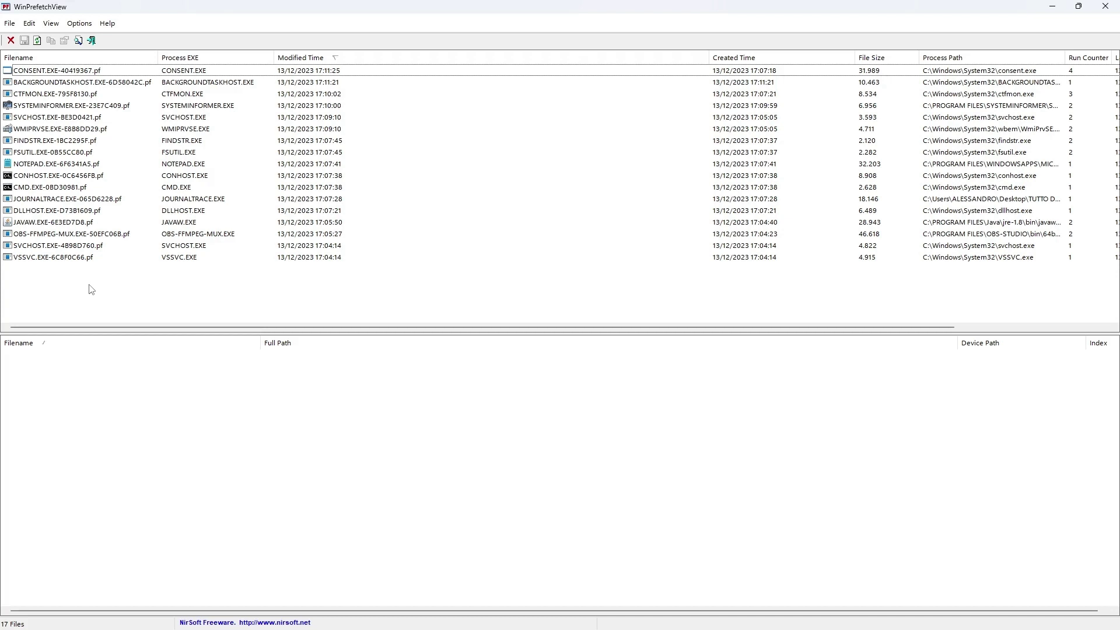
click(54, 224)
click(27, 437)
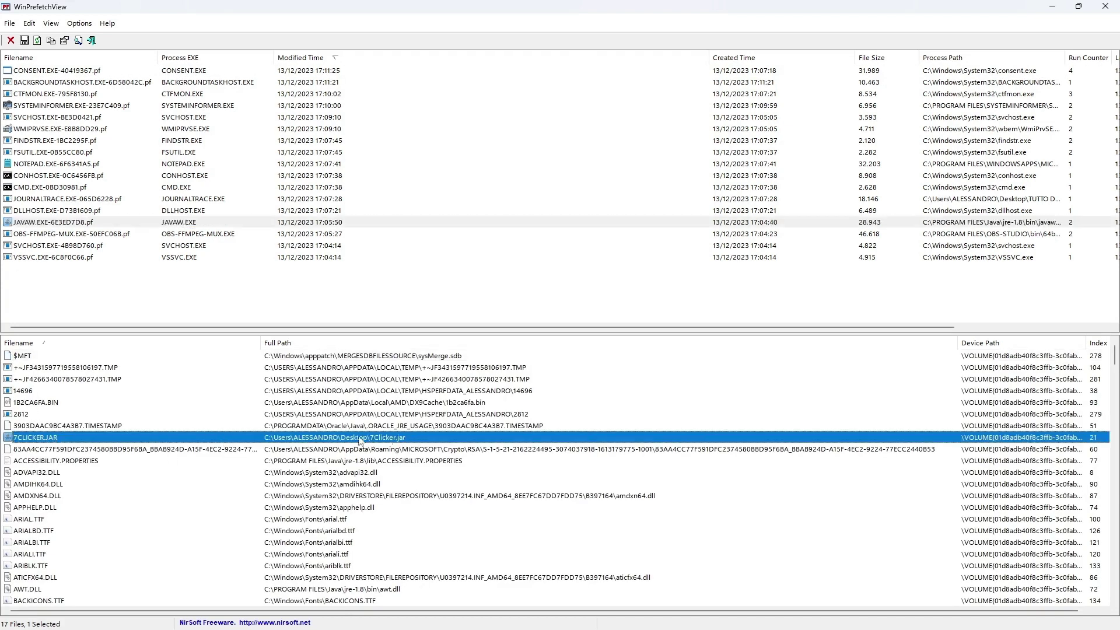
Step: Restore WinPrefetchView to a smaller floating window and close the winprefetchview-x64 folder window
drag(564, 3, 438, 358)
click(445, 345)
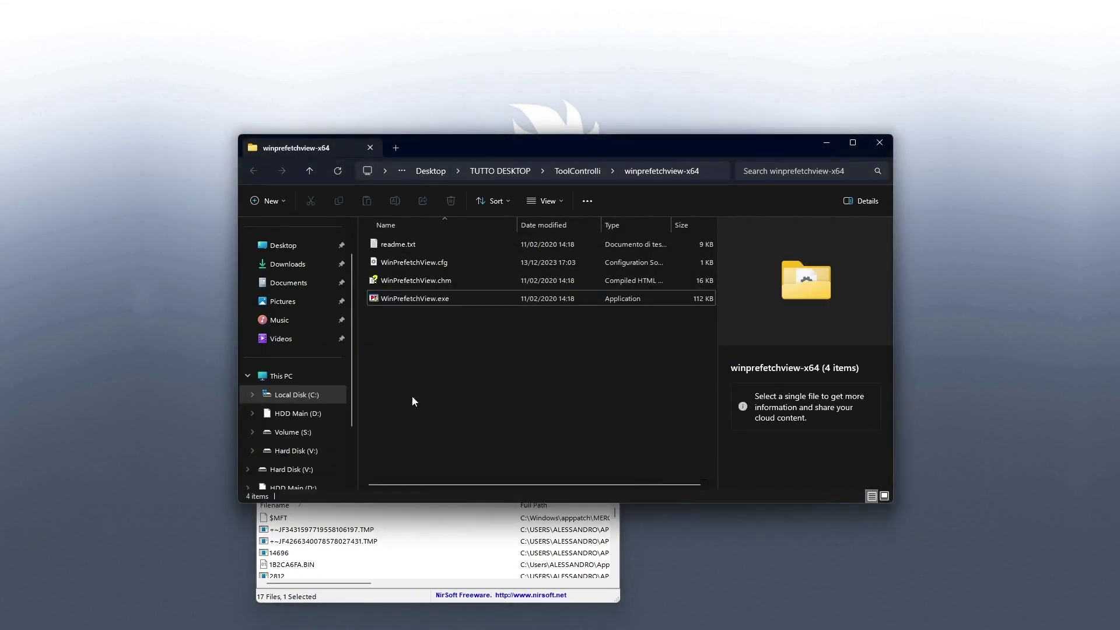
click(421, 606)
click(491, 326)
click(879, 142)
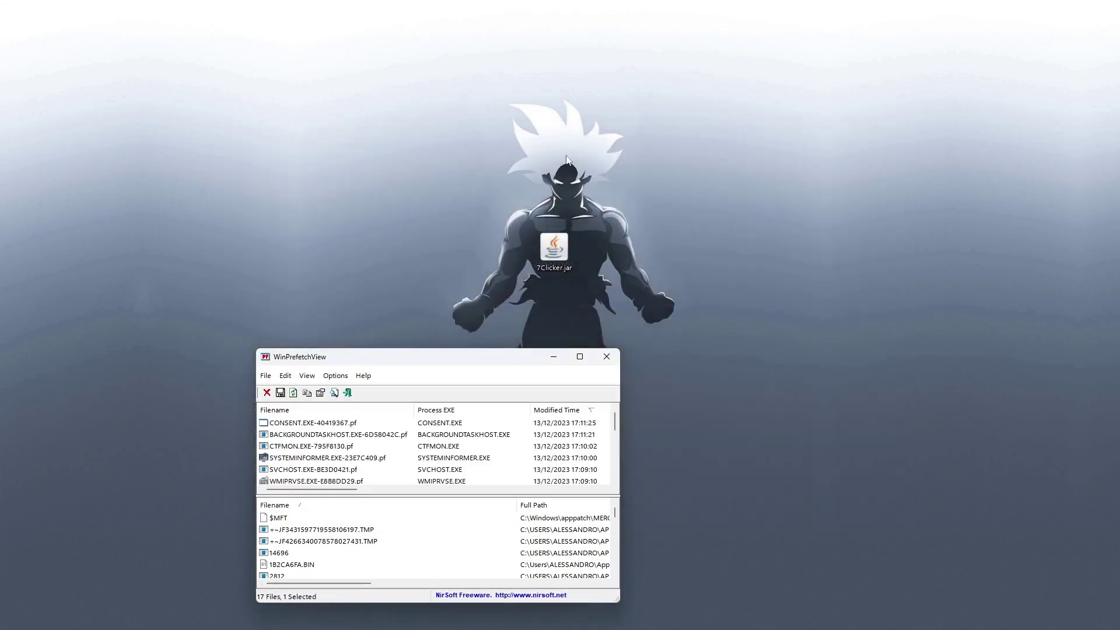
Step: Separate the 7Clicker.jar icon and the WinPrefetchView window on the desktop, and launch 7Clicker.jar
drag(554, 248, 731, 193)
drag(408, 357, 290, 164)
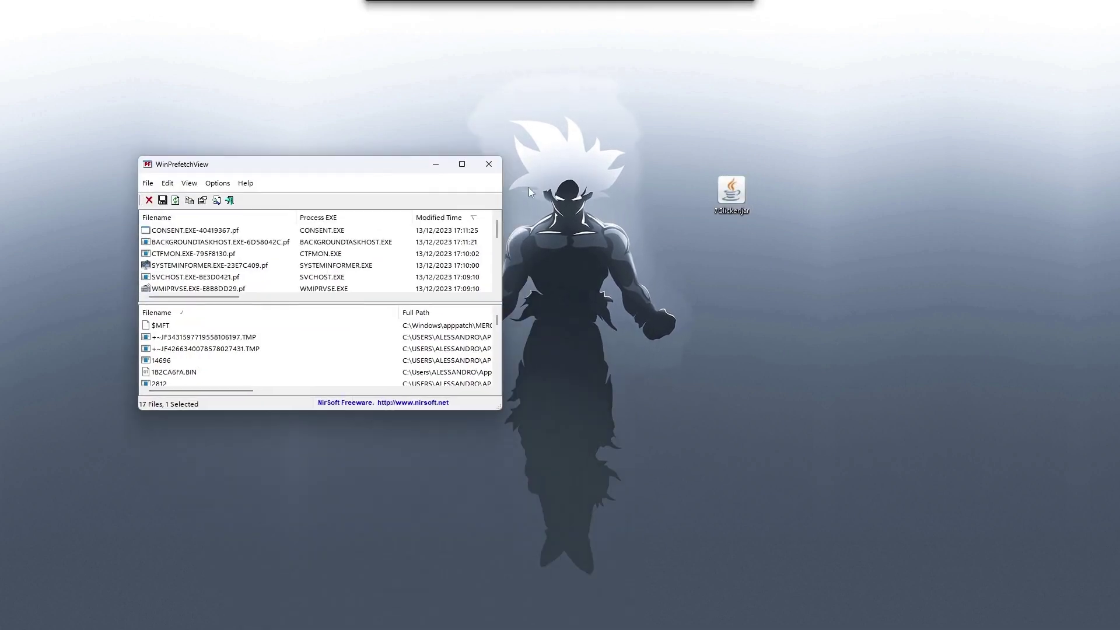
double_click(732, 191)
Step: Run System Informer as administrator with its process list filtered by "javaw", and close it
key(super)
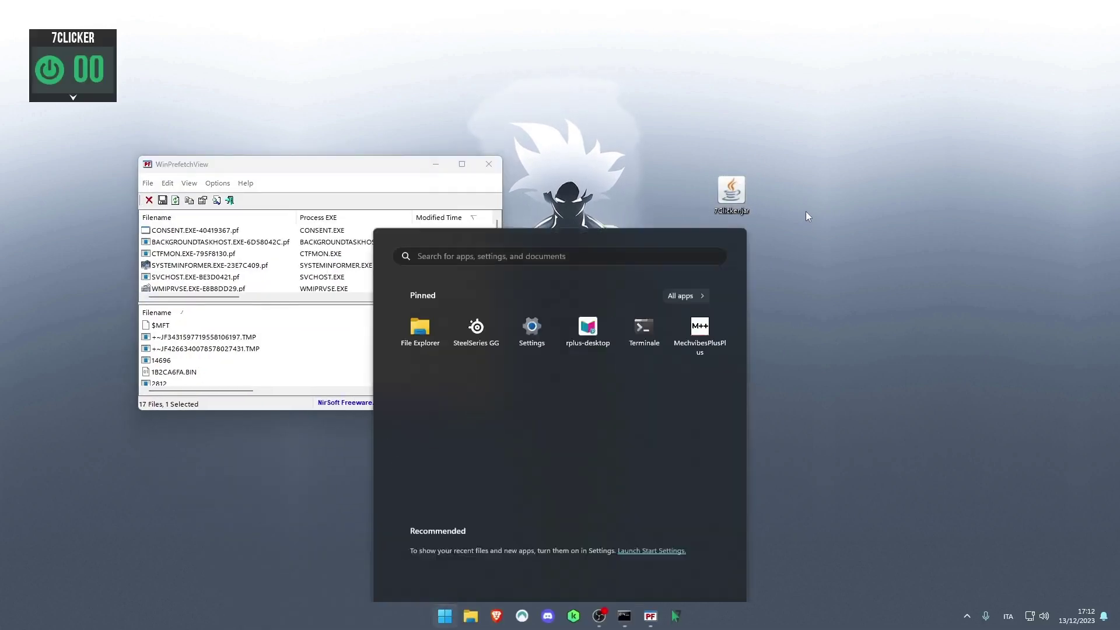
text(s)
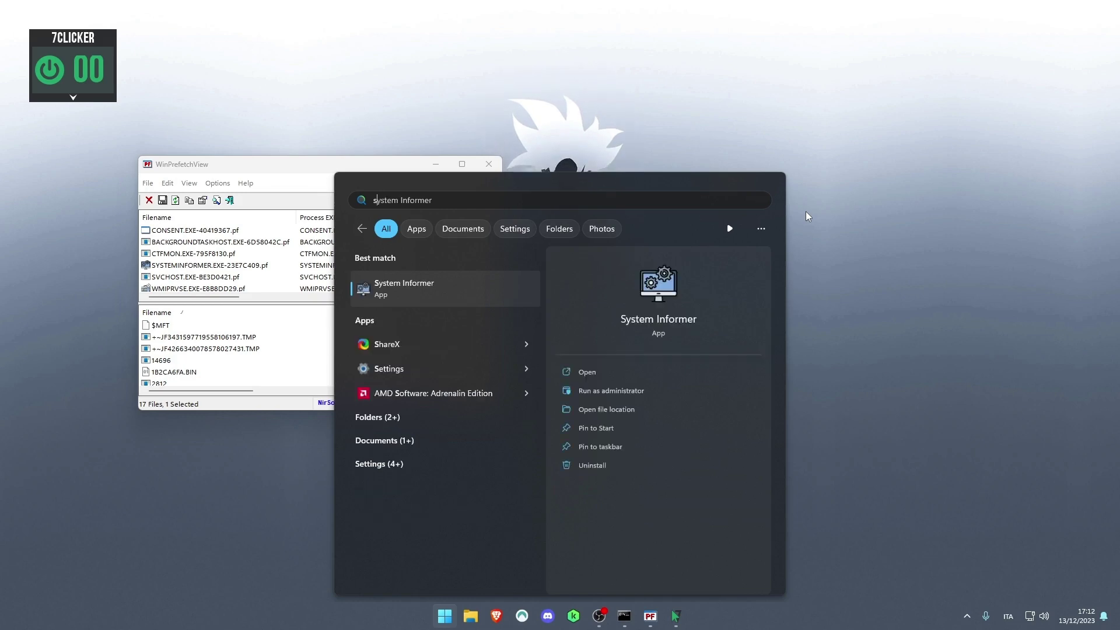
text(ystem)
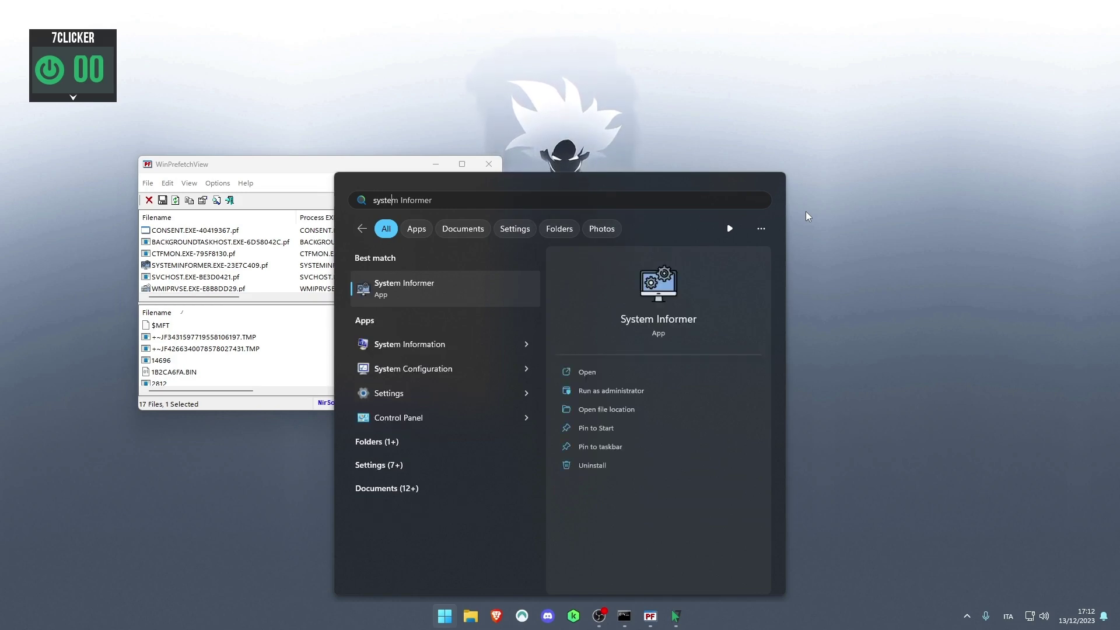
click(659, 390)
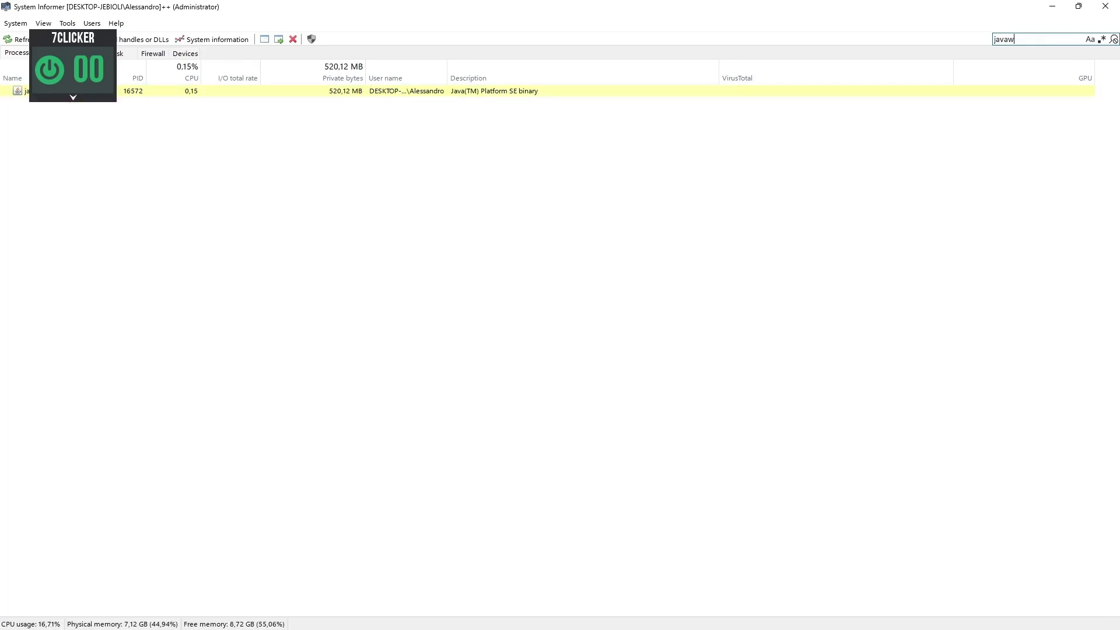
drag(799, 15, 791, 61)
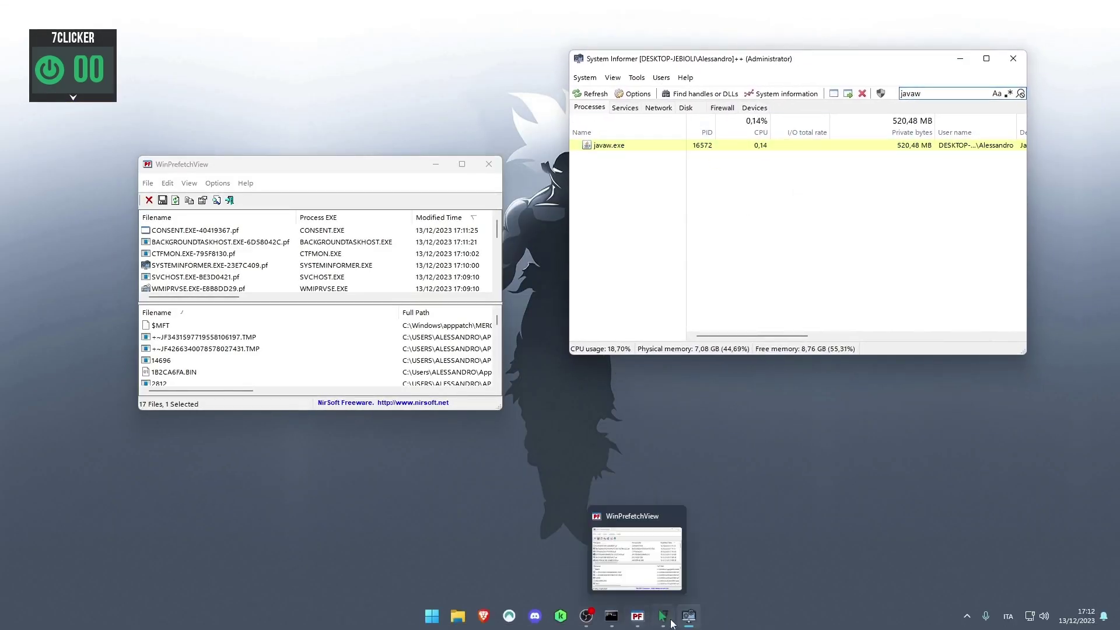
right_click(688, 620)
click(742, 583)
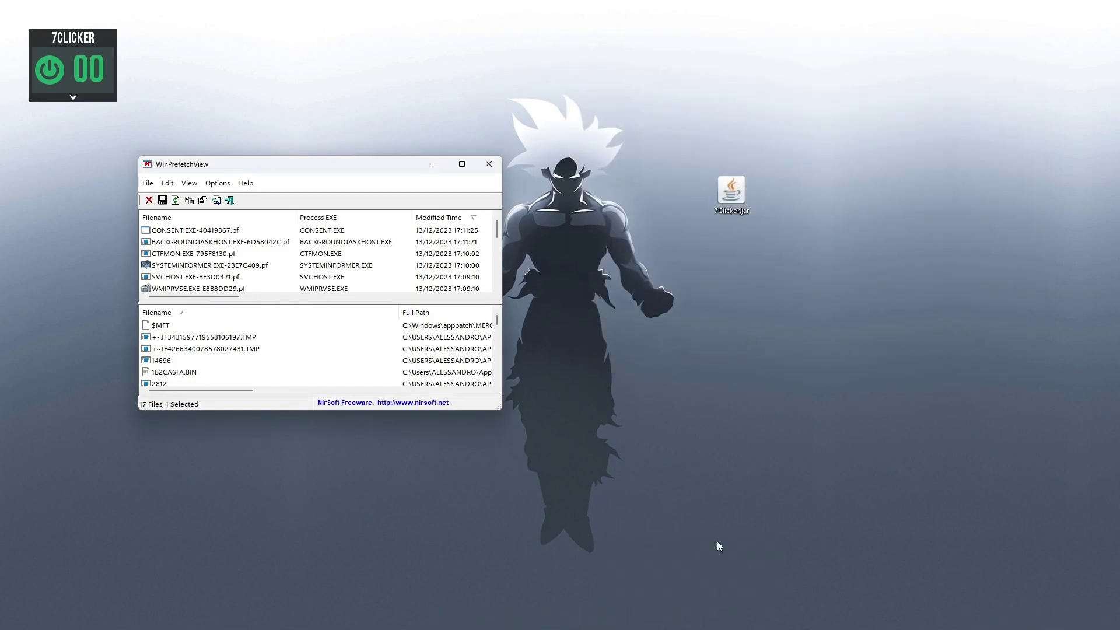
Step: Start System Informer as administrator once more and filter its process list by "javaw"
key(super)
text(syste)
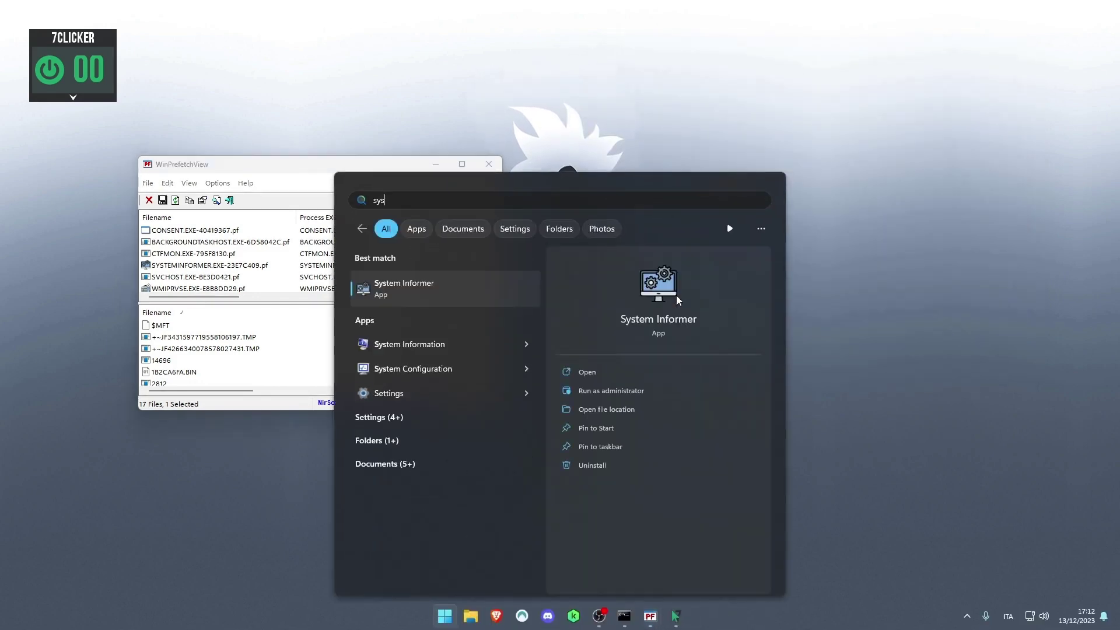
click(628, 390)
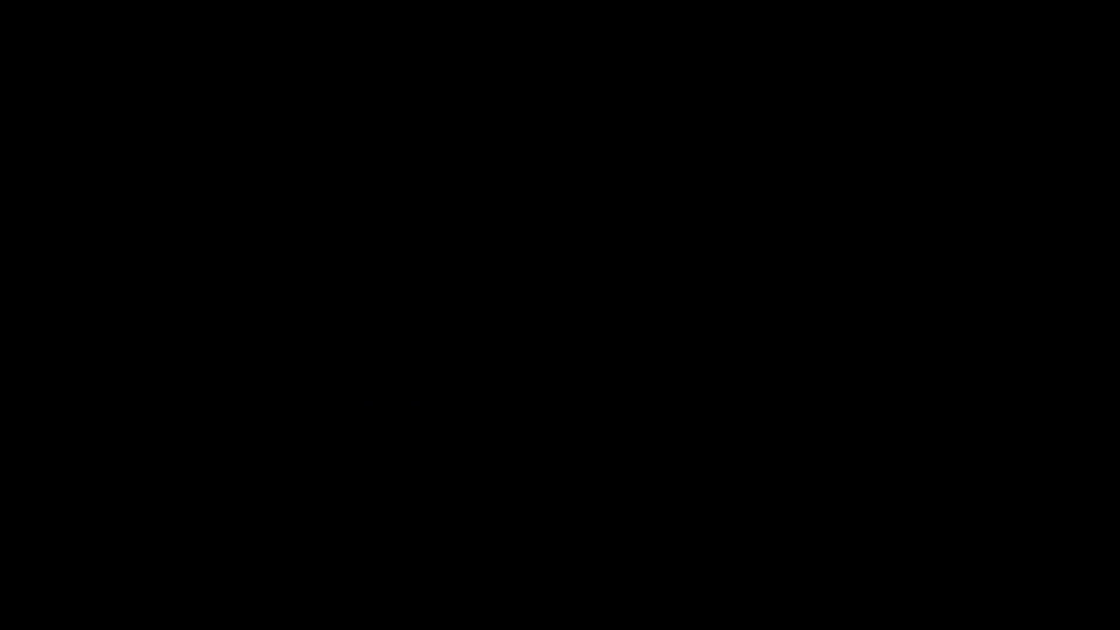
text(javaw)
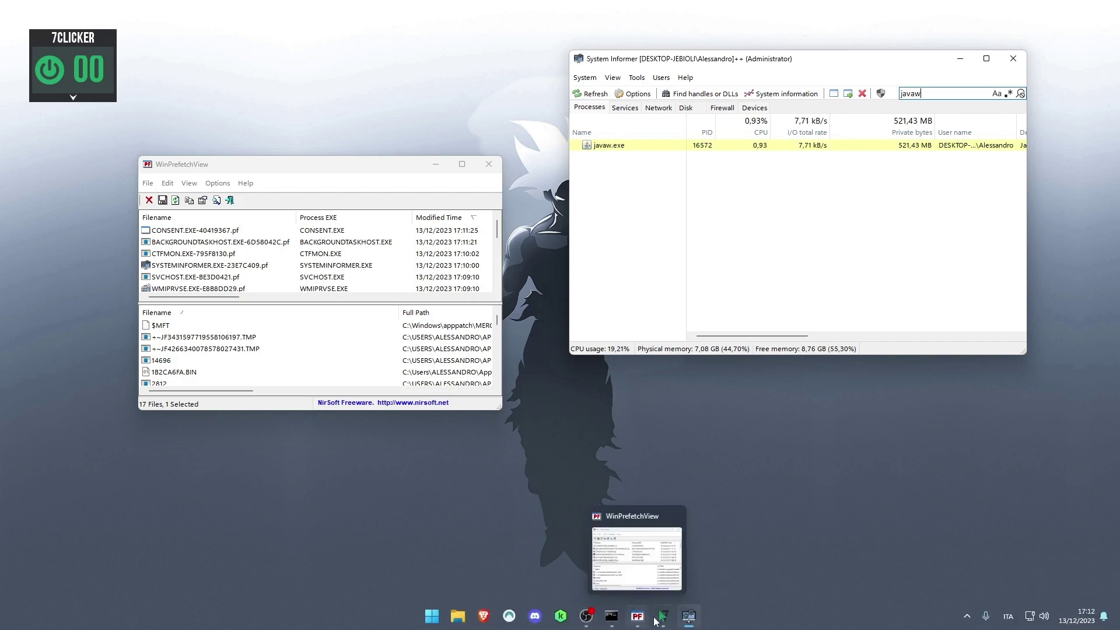
Step: Close the running 7Clicker while watching the javaw.exe process, and close System Informer
right_click(662, 616)
click(670, 584)
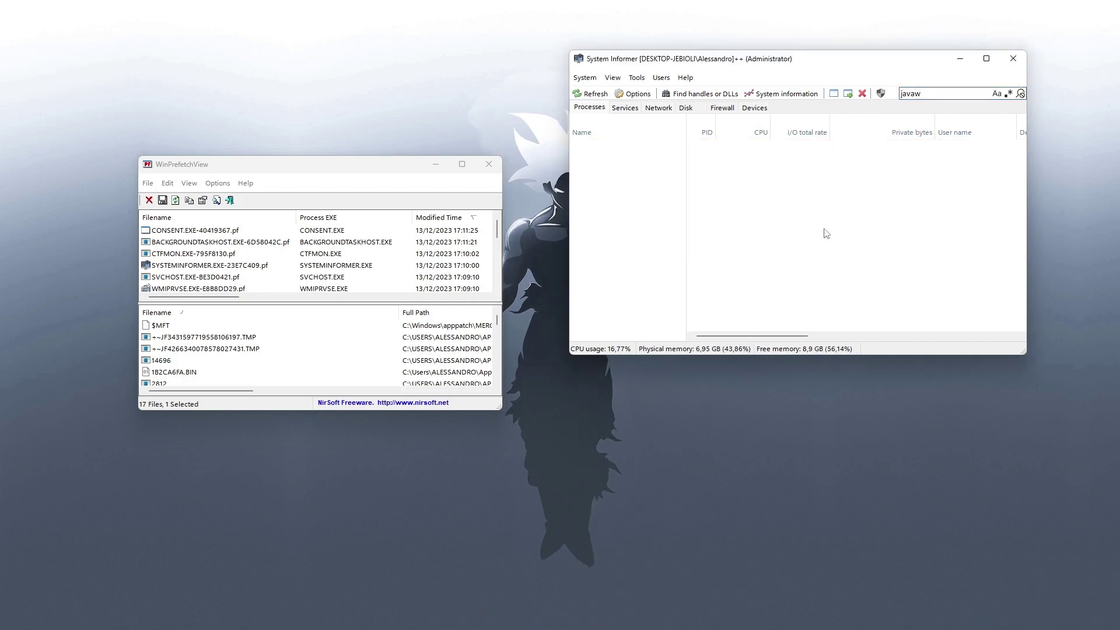
click(1013, 58)
Step: Maximize WinPrefetchView, open the properties of the 7CLICKER.JAR entry and copy its full path
drag(361, 164, 507, 36)
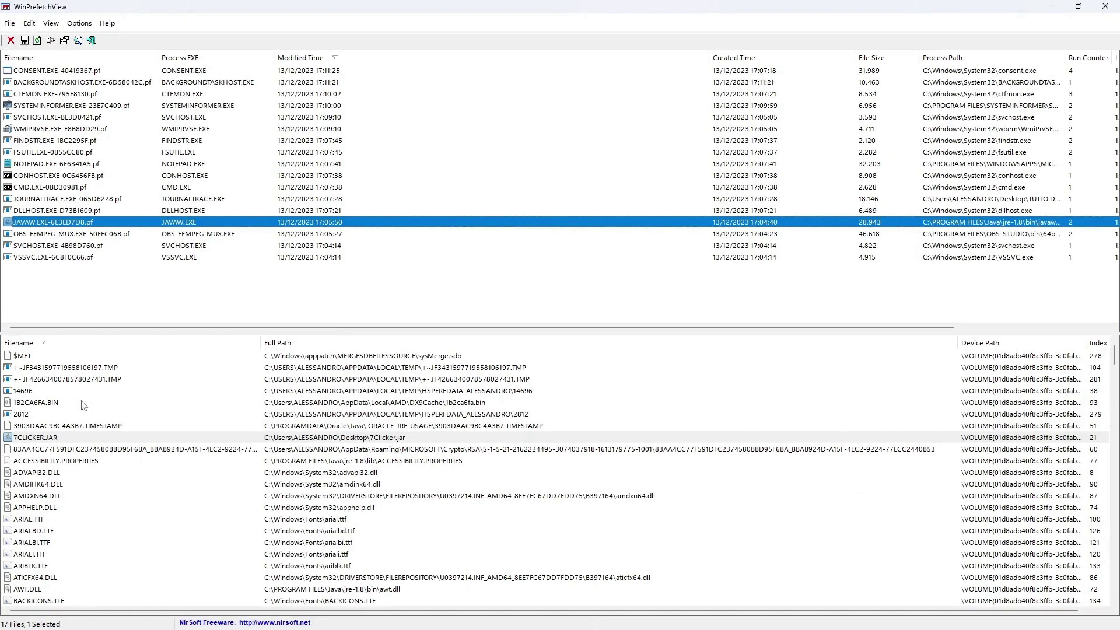
click(309, 439)
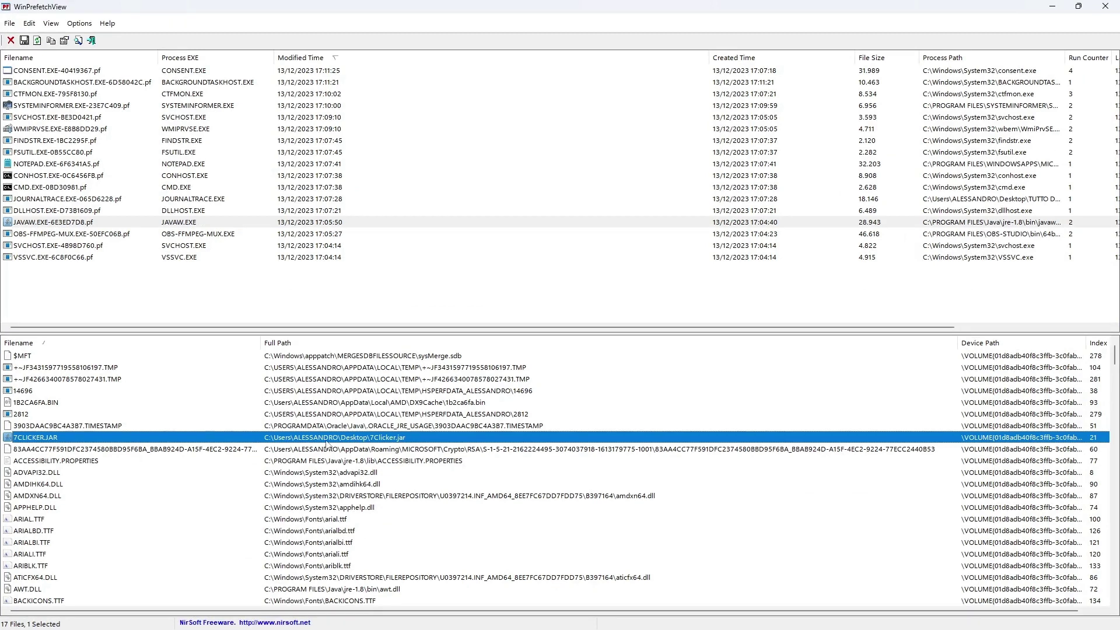
double_click(334, 439)
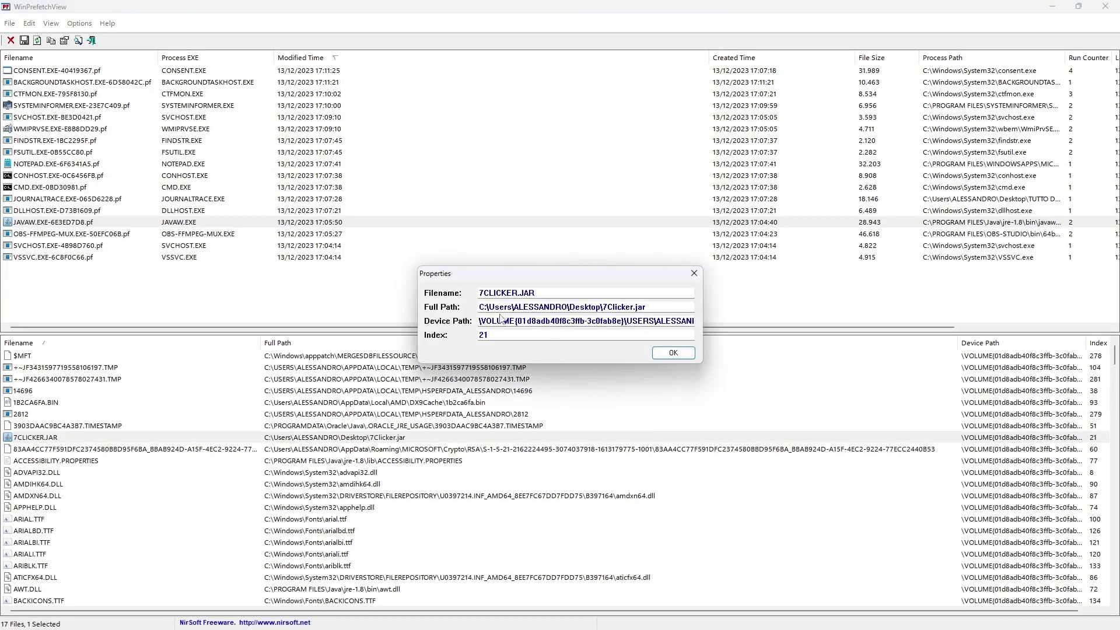
double_click(657, 308)
key(ctrl+c)
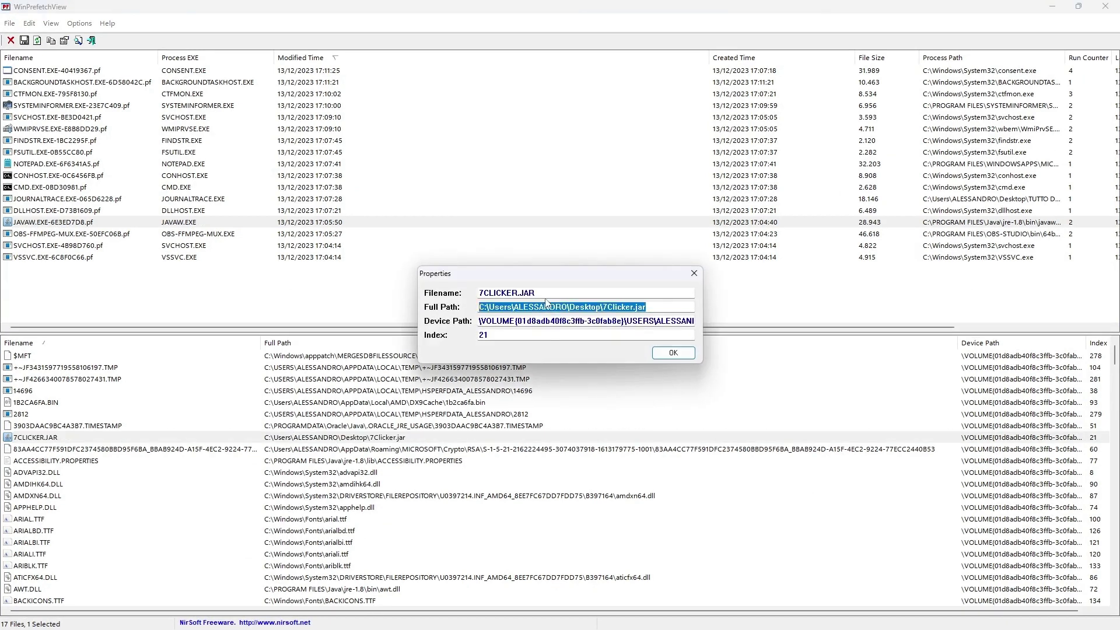
Step: Open the copied path's parent Desktop folder through the Windows Run dialog by removing the file name from the path
key(super+r)
key(ctrl+v)
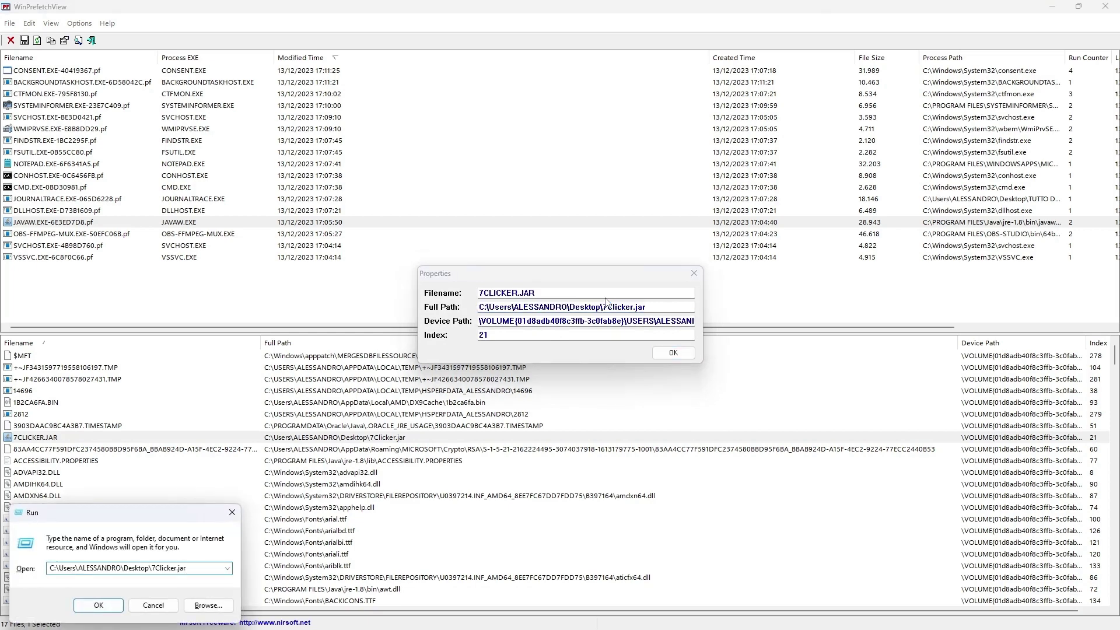
key(BackSpace)
key(BackSpace)
key(BackSpace)
key(BackSpace)
key(BackSpace)
key(BackSpace)
key(BackSpace)
key(BackSpace)
key(Return)
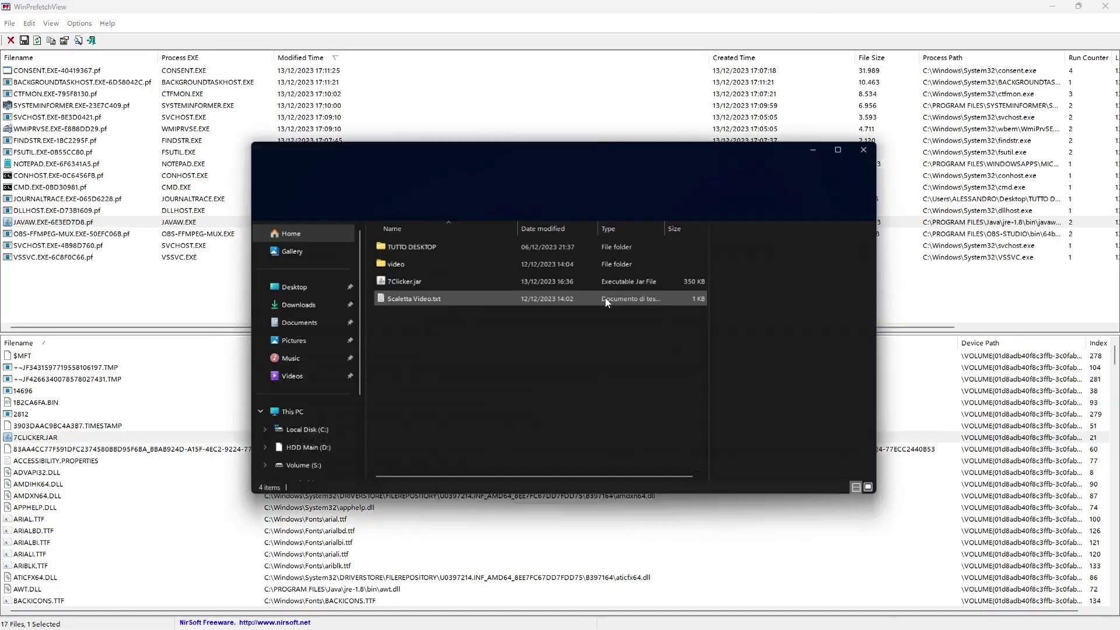
Step: Select 7Clicker.jar in the Desktop folder, and close the folder, the entry's properties and WinPrefetchView
click(436, 280)
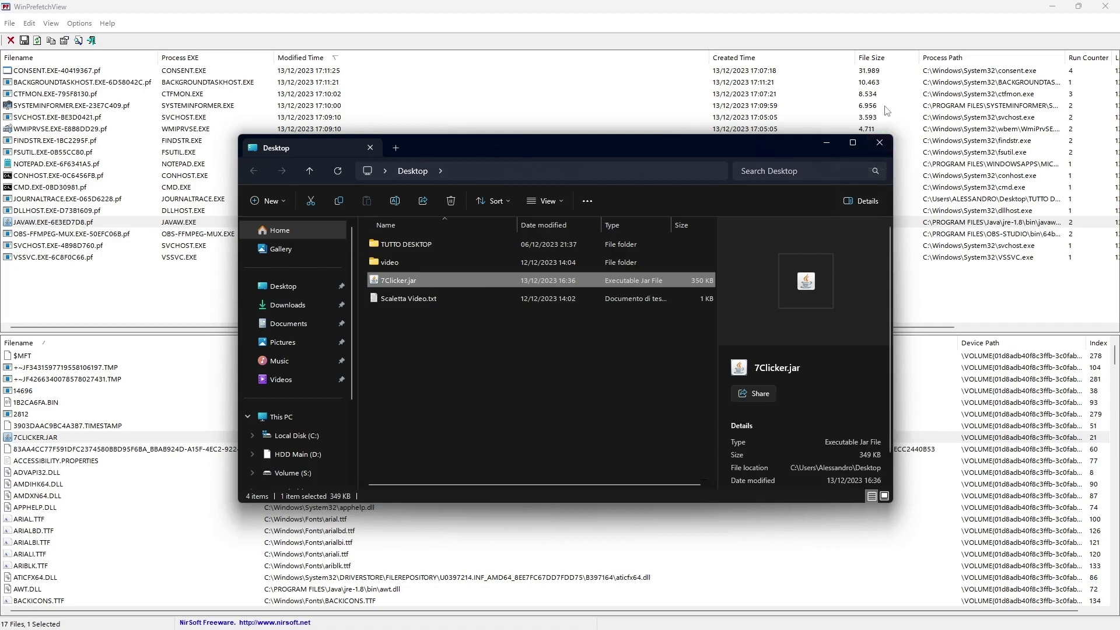
click(879, 143)
click(693, 273)
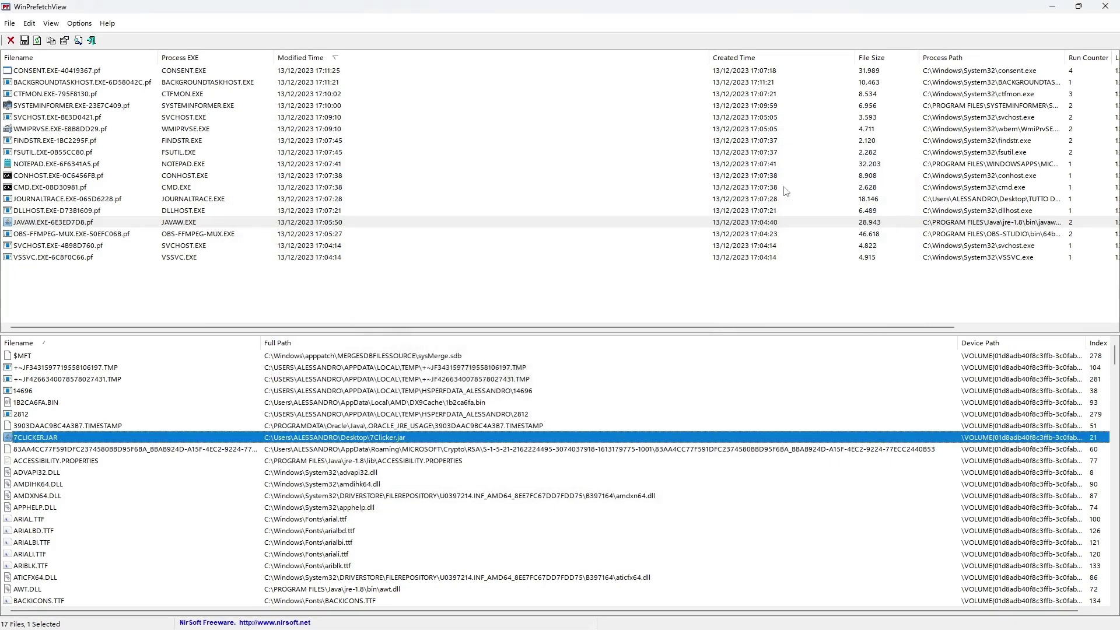
click(1104, 6)
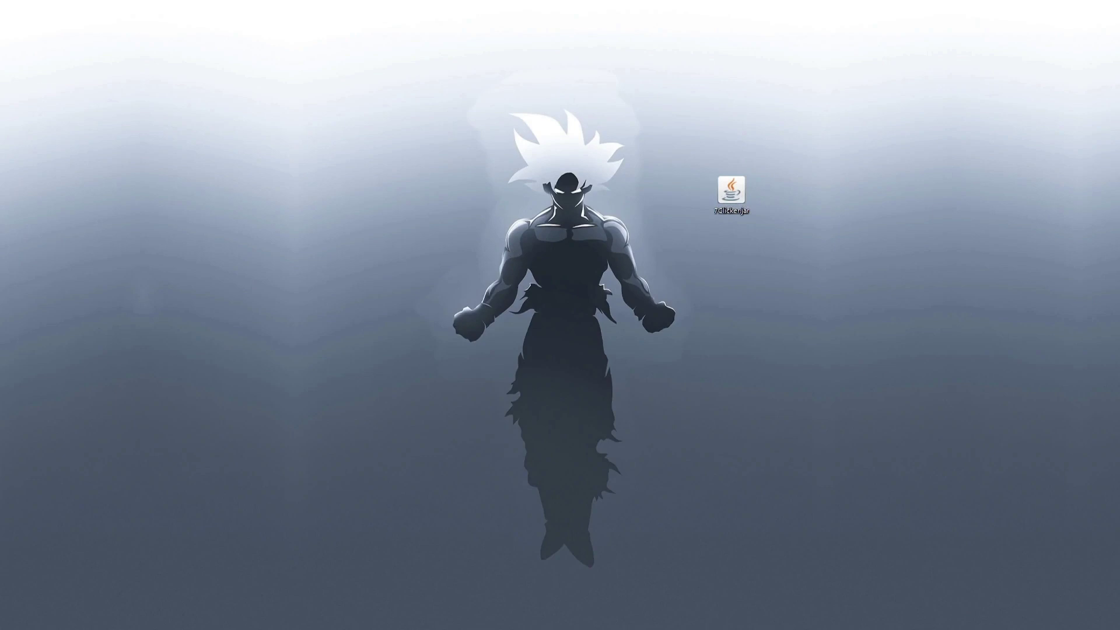
Step: Move the 7Clicker.jar icon to the other side of the wallpaper figure on the desktop
drag(730, 191, 288, 136)
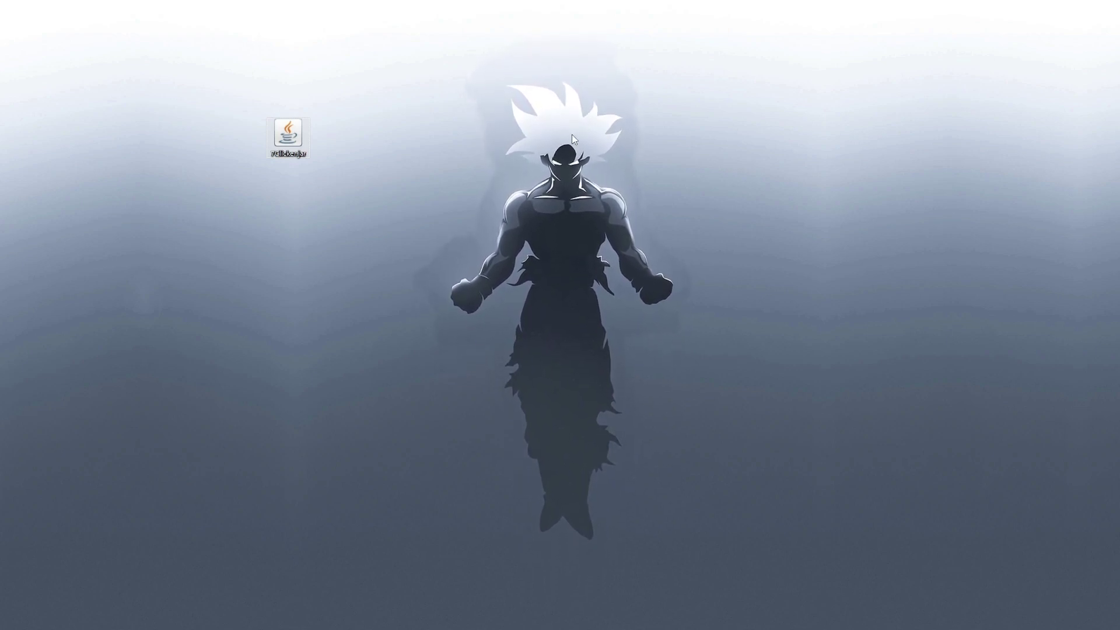
drag(282, 139, 325, 429)
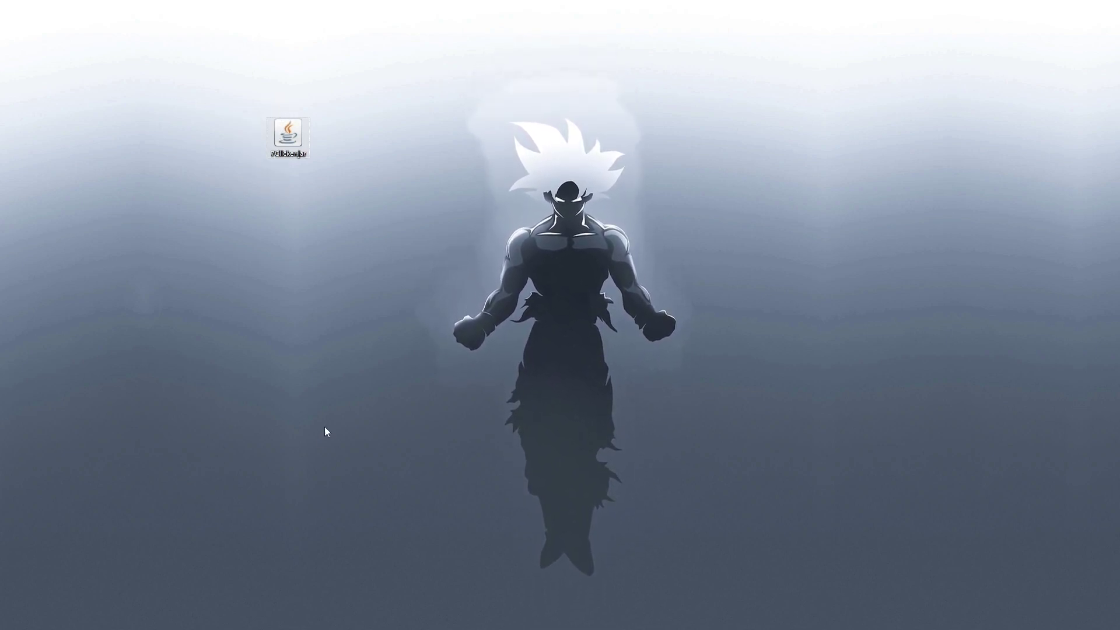